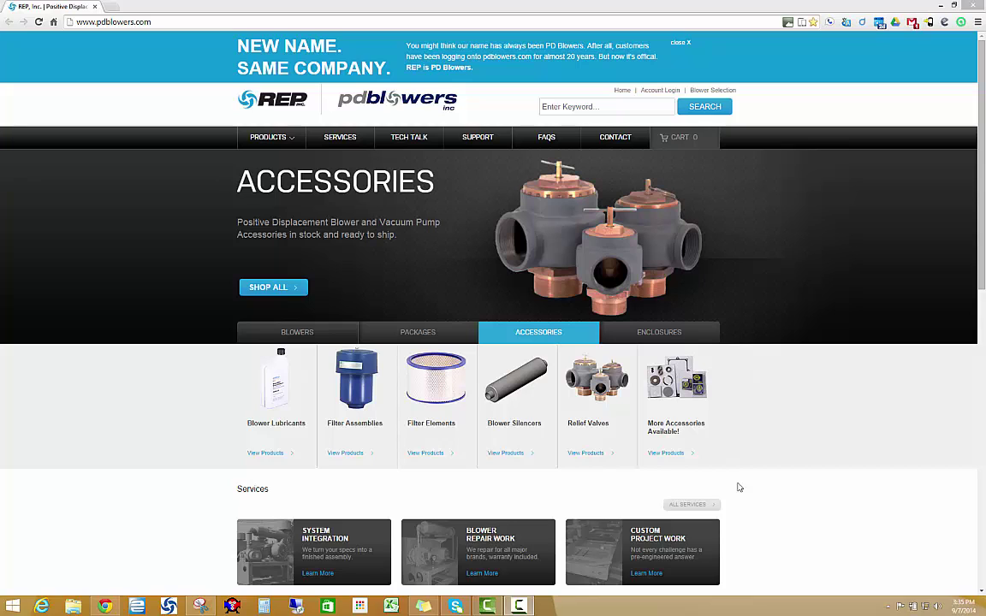
- Open the Blower Selection tool from the PD Blowers home page
scroll(753, 508, down, 4)
scroll(753, 509, down, 3)
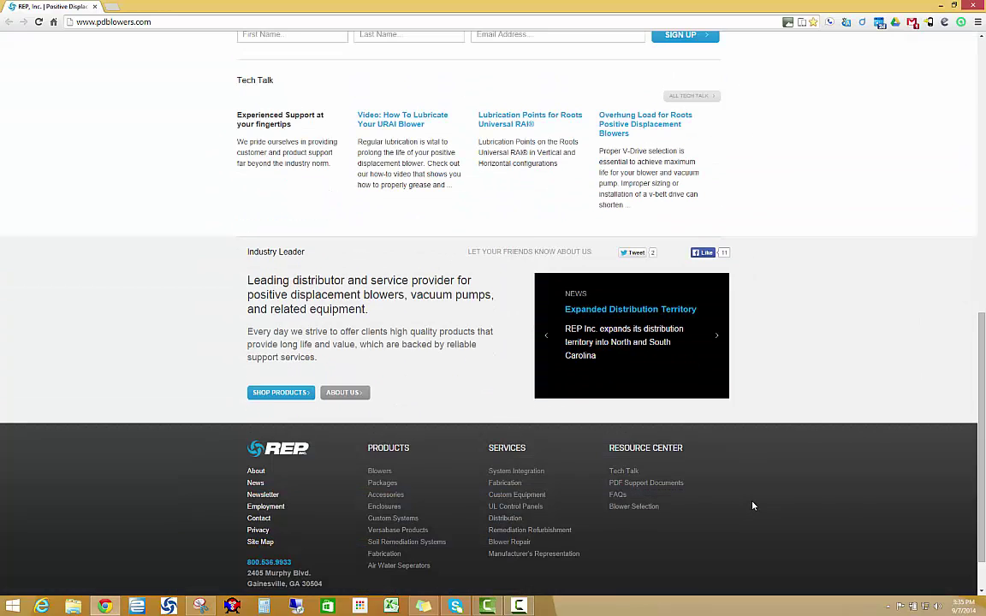
scroll(690, 517, down, 1)
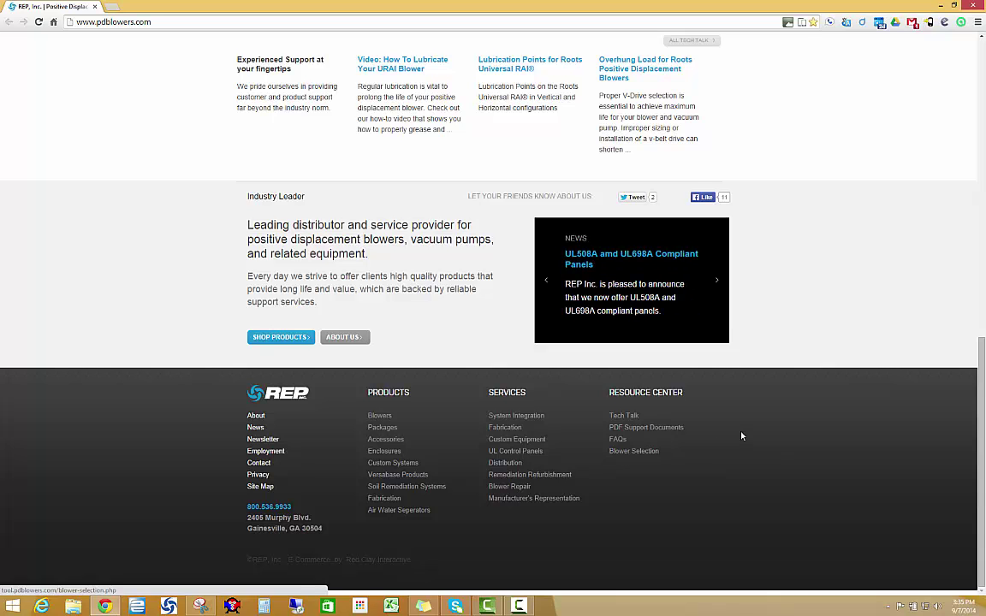
scroll(741, 437, up, 1)
scroll(742, 437, up, 7)
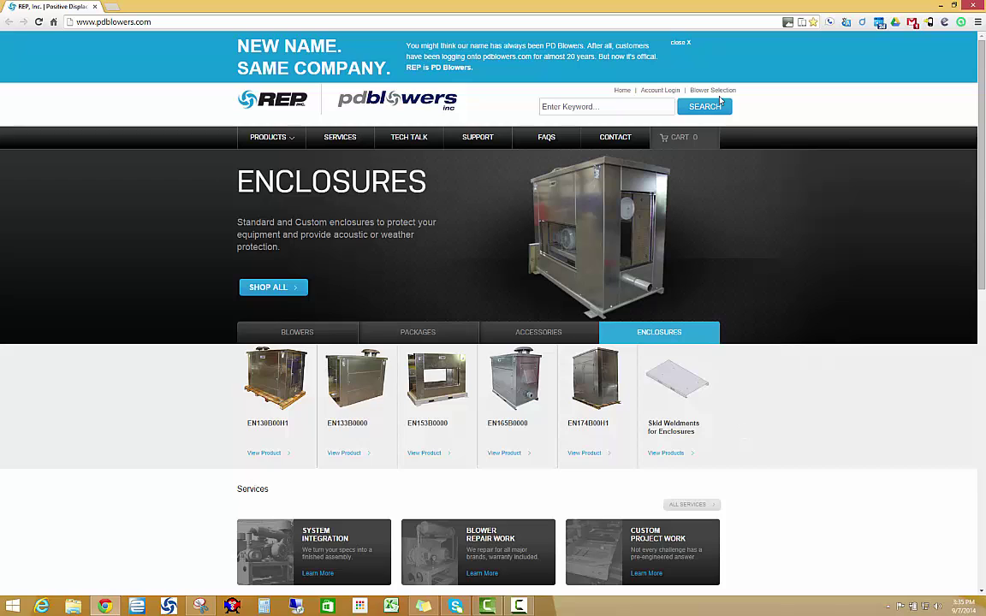
click(717, 92)
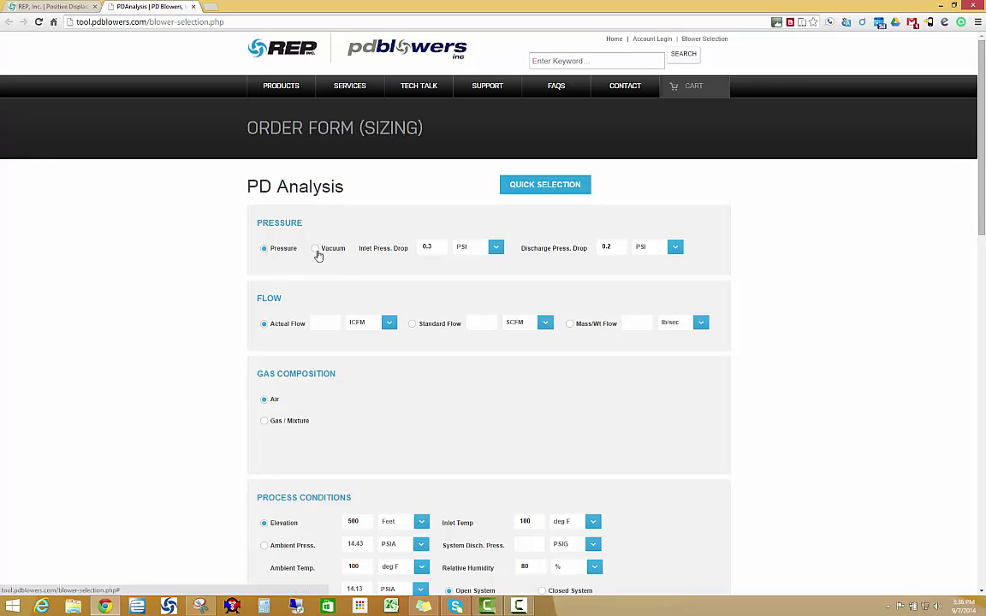
- Check the Pressure and Vacuum options and review the units offered for the inlet pressure drop
click(317, 253)
click(265, 251)
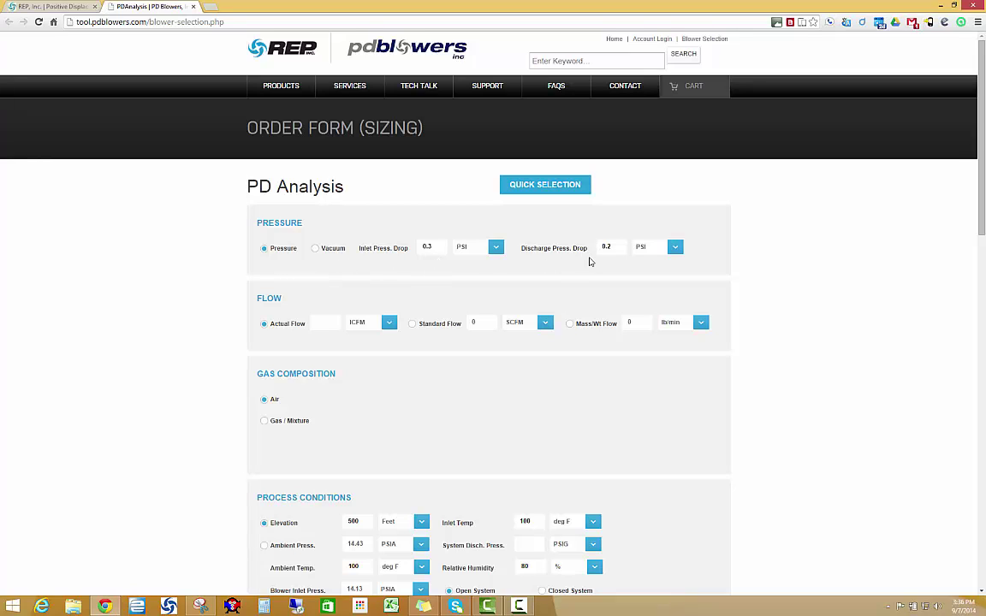
click(495, 247)
scroll(500, 270, up, 3)
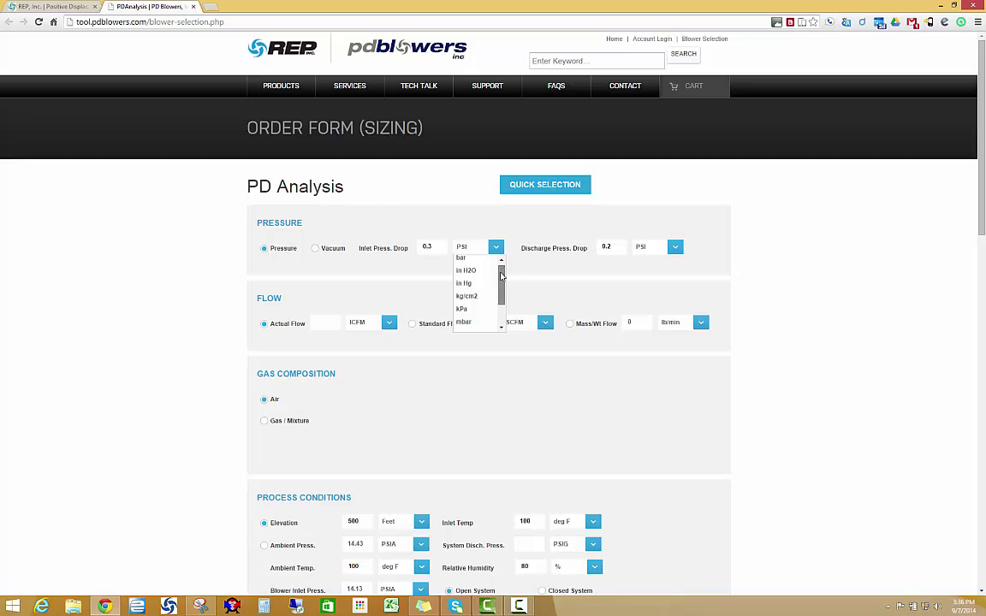
drag(501, 270, 501, 295)
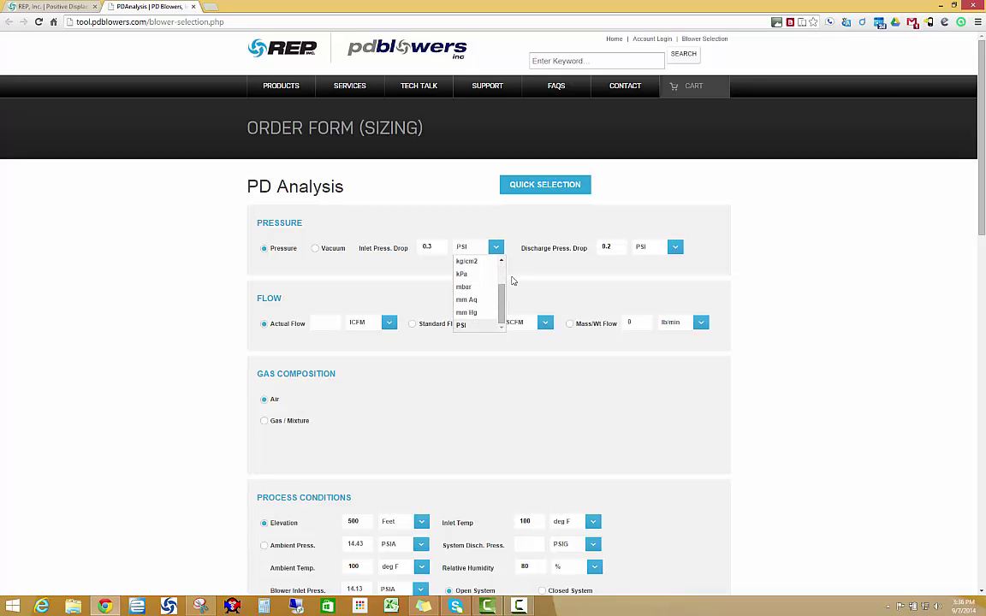
click(520, 273)
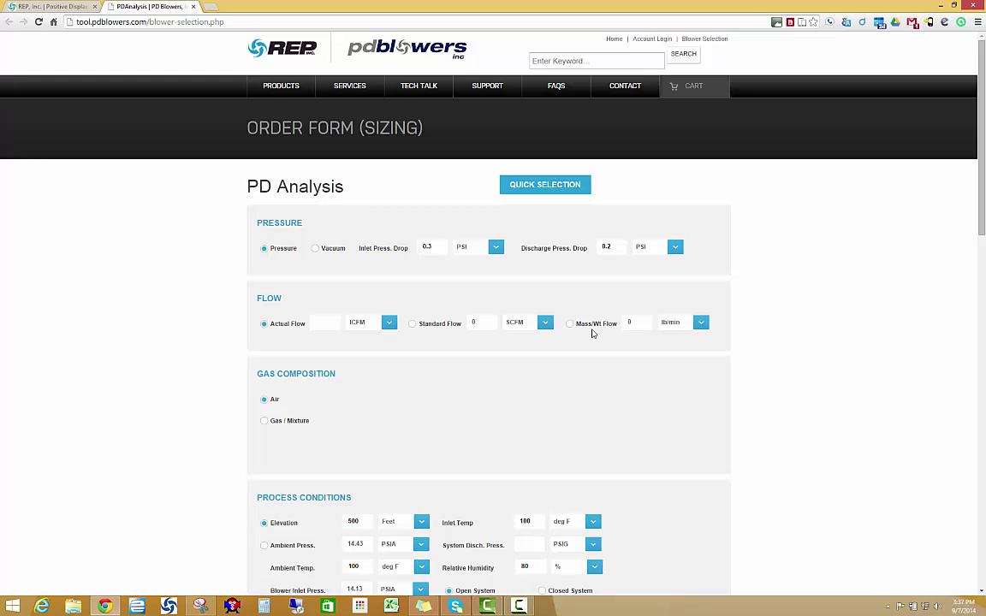
- Try an actual flow of 100 and then 200 ICFM
click(327, 323)
text(100)
double_click(320, 322)
text(200)
- Base the flow on Standard Flow at 200 SCFM and check the standard conditions it refers to
click(413, 325)
double_click(489, 323)
text(200)
scroll(615, 397, down, 2)
scroll(616, 397, down, 4)
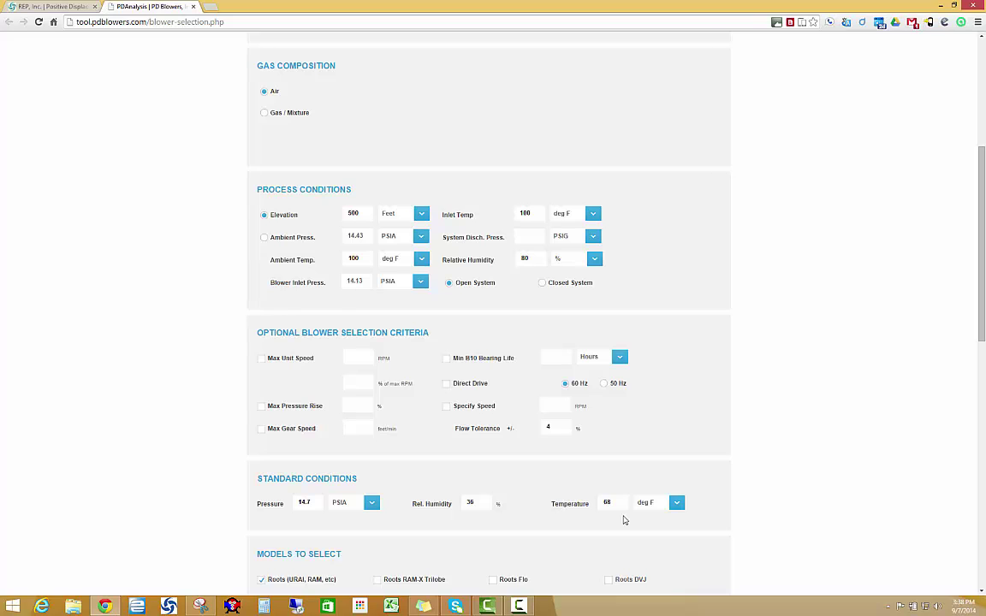
scroll(624, 519, up, 3)
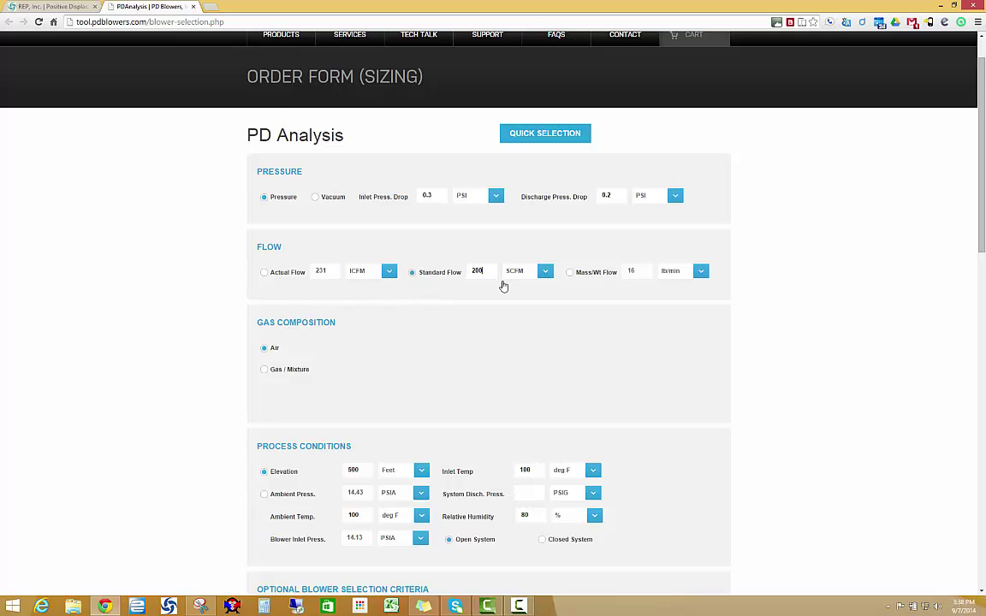
- Try elevations of 1000 and 0 feet and the Ambient Press. option, and return to an elevation of 500 feet
scroll(467, 359, down, 1)
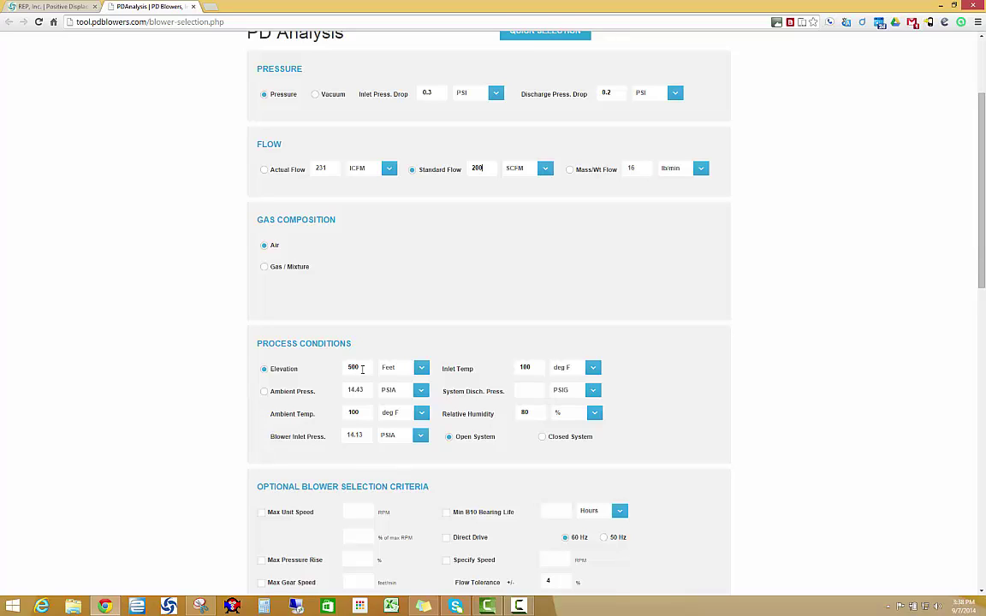
double_click(361, 369)
text(1000)
double_click(355, 368)
text(0)
click(365, 368)
key(BackSpace)
text(500)
click(263, 393)
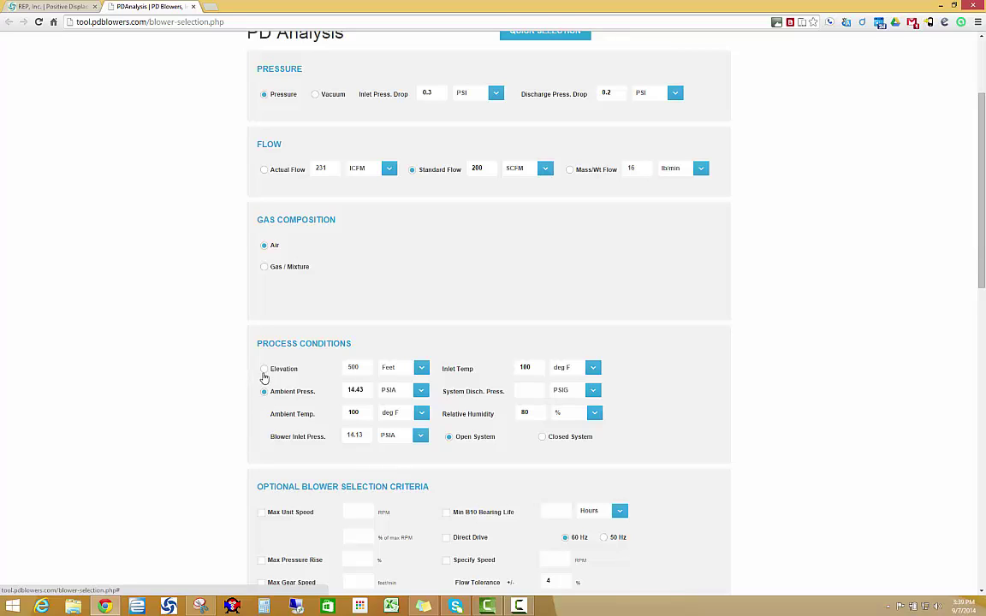
click(264, 375)
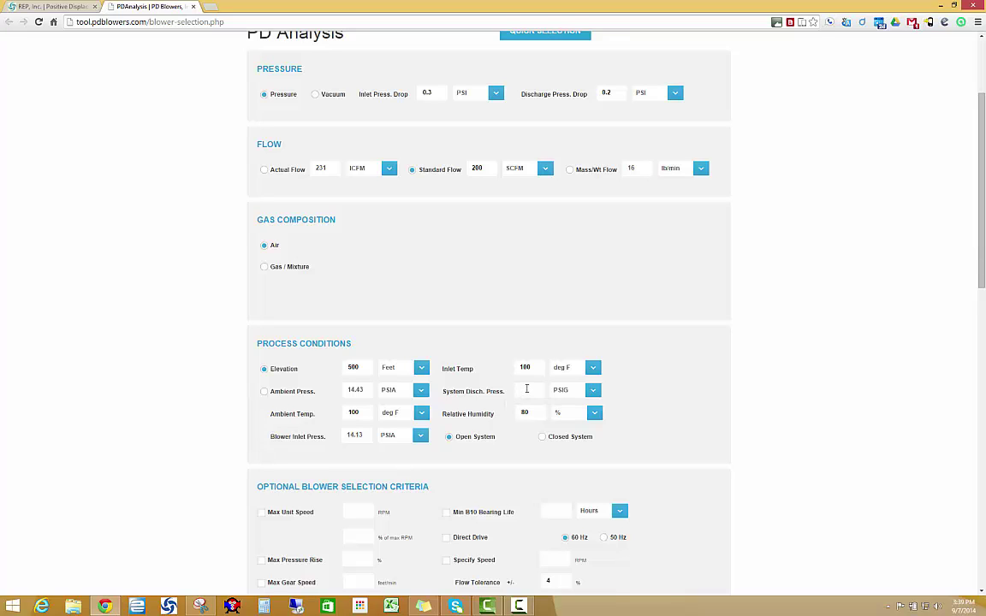
- Set the system discharge pressure to 5 PSIG and look through its available units
click(527, 388)
click(592, 392)
mouse_move(605, 419)
mouse_down()
mouse_move(605, 457)
mouse_move(605, 418)
mouse_up()
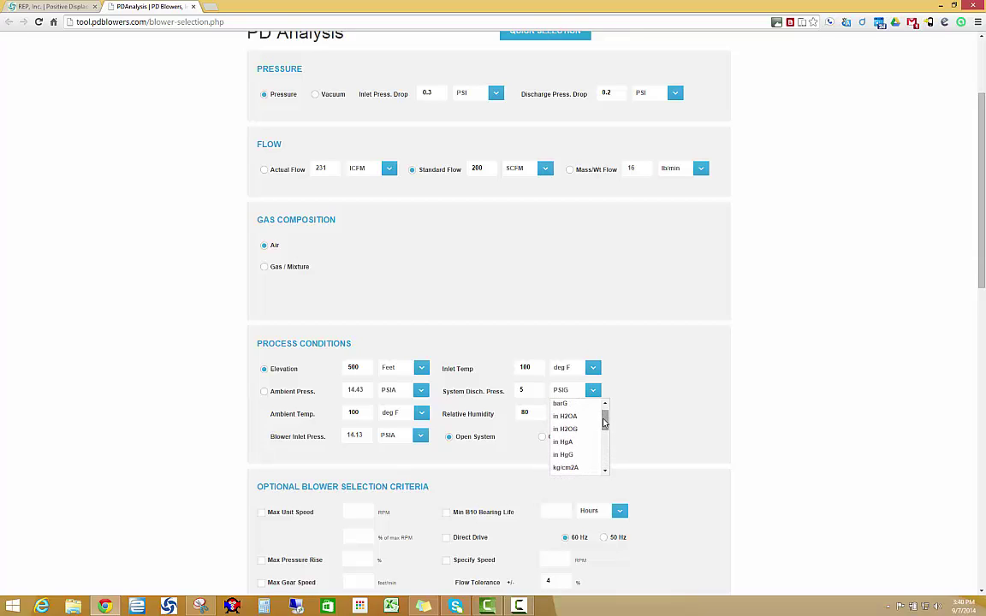
click(534, 390)
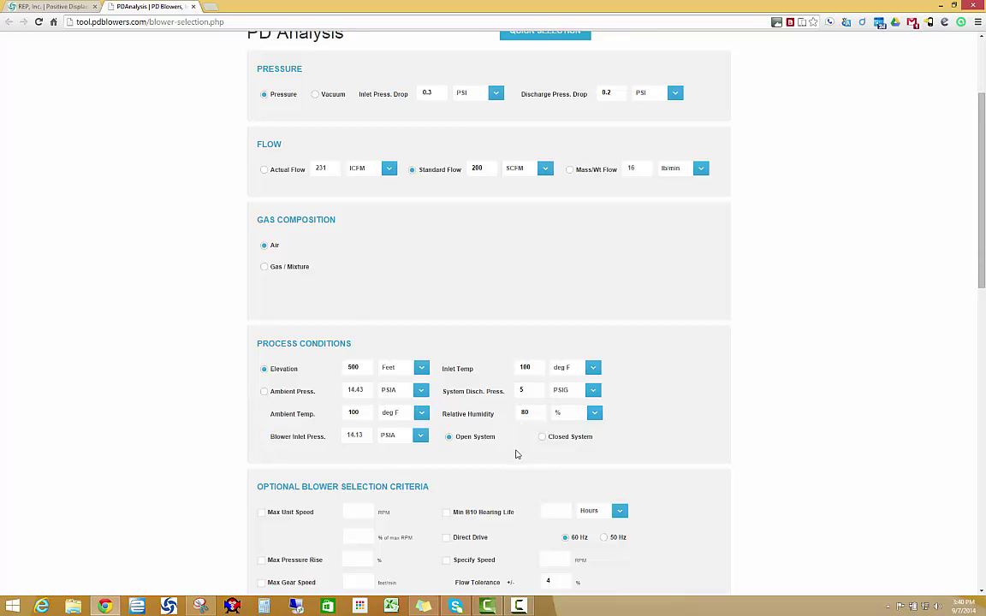
- Try the Closed System option in the process conditions and return to Open System
scroll(516, 454, down, 1)
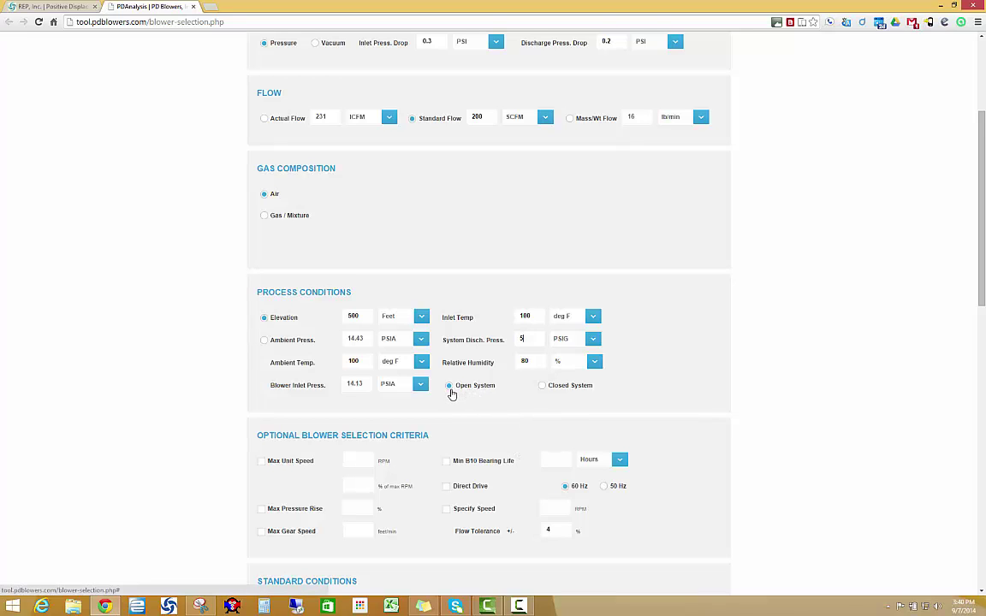
click(542, 387)
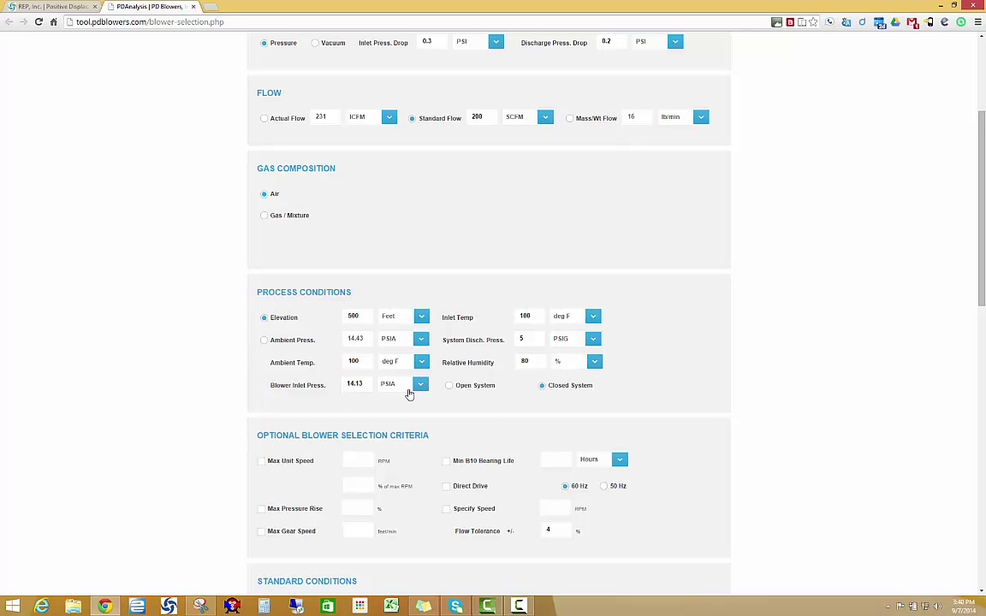
click(450, 387)
- Run the blower selection for the Roots (URAI, RAM, etc) models sorted by price and look through the blower chart
scroll(437, 437, down, 2)
scroll(436, 438, down, 1)
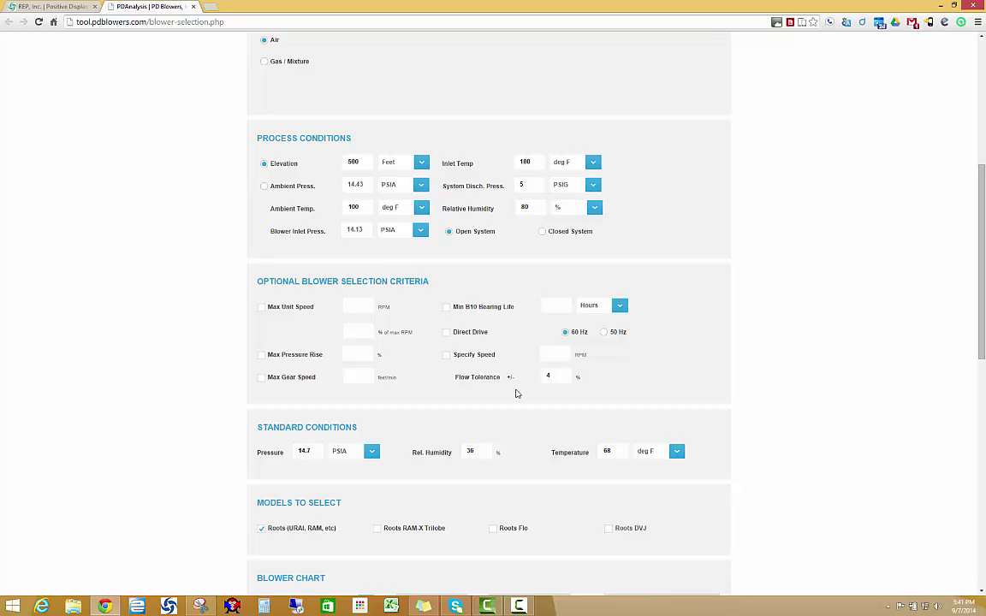
scroll(516, 394, down, 1)
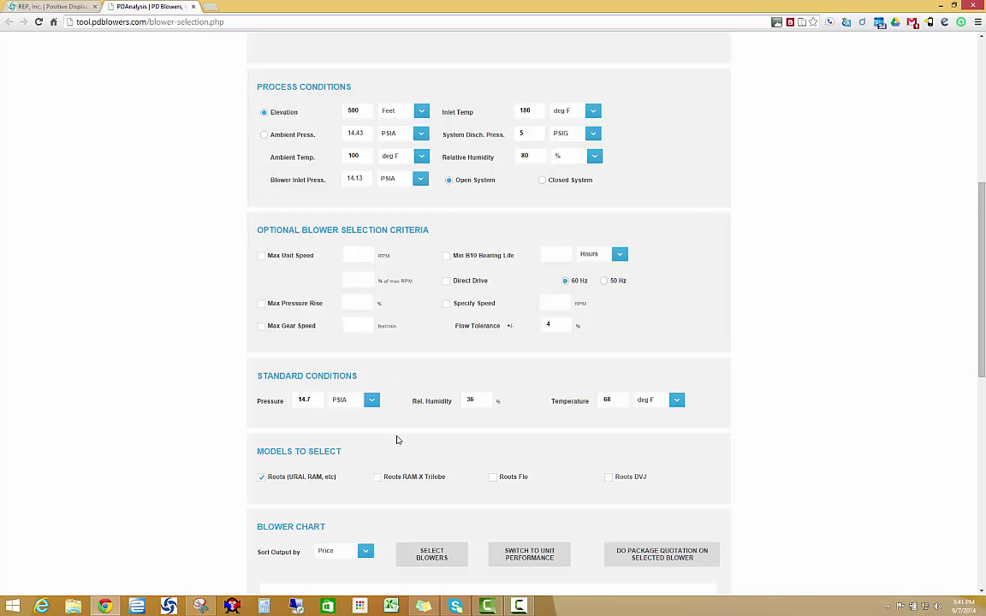
scroll(397, 435, down, 1)
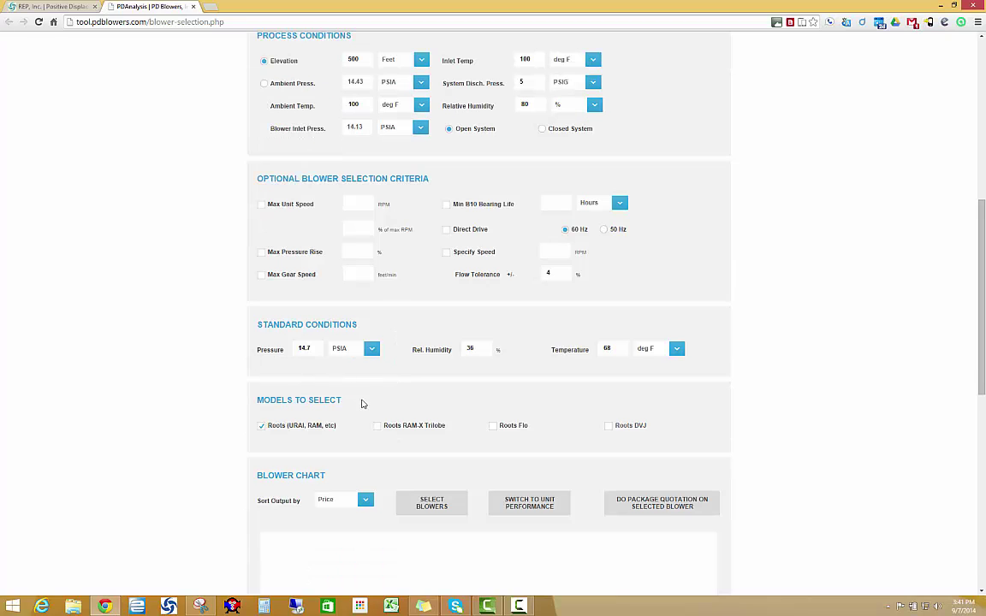
scroll(362, 403, down, 1)
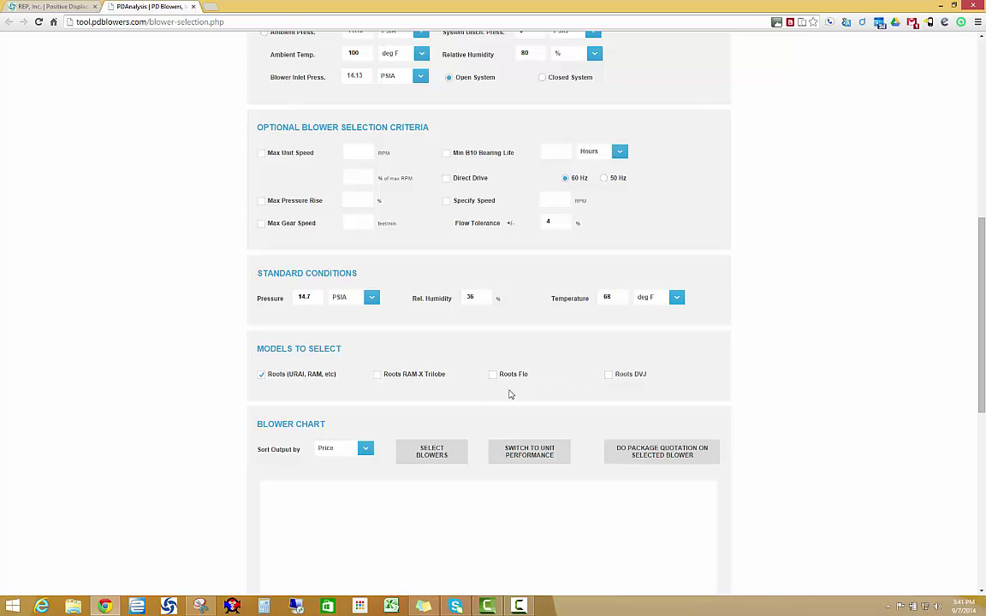
scroll(471, 397, down, 2)
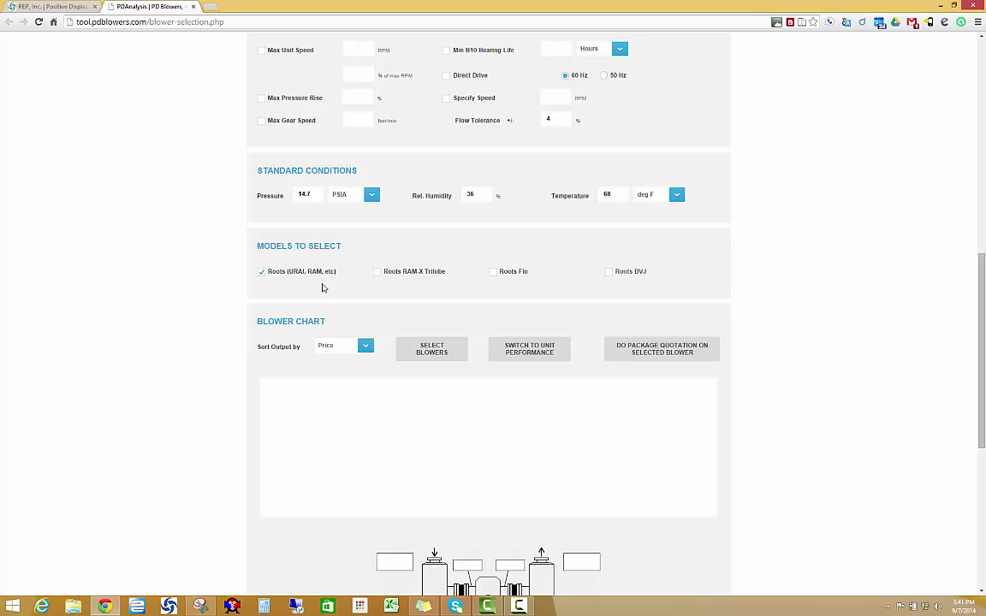
scroll(282, 347, down, 2)
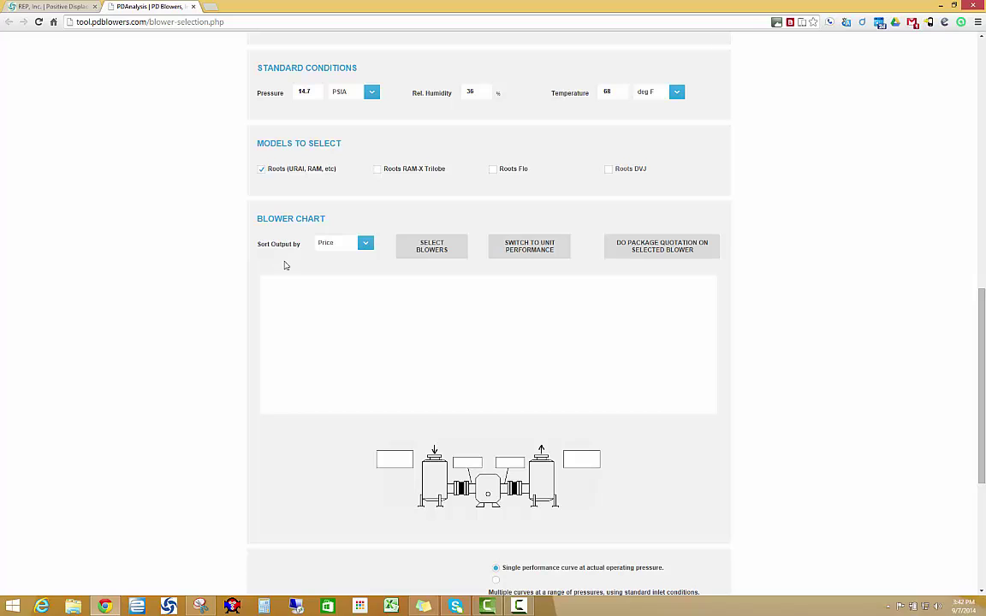
click(445, 253)
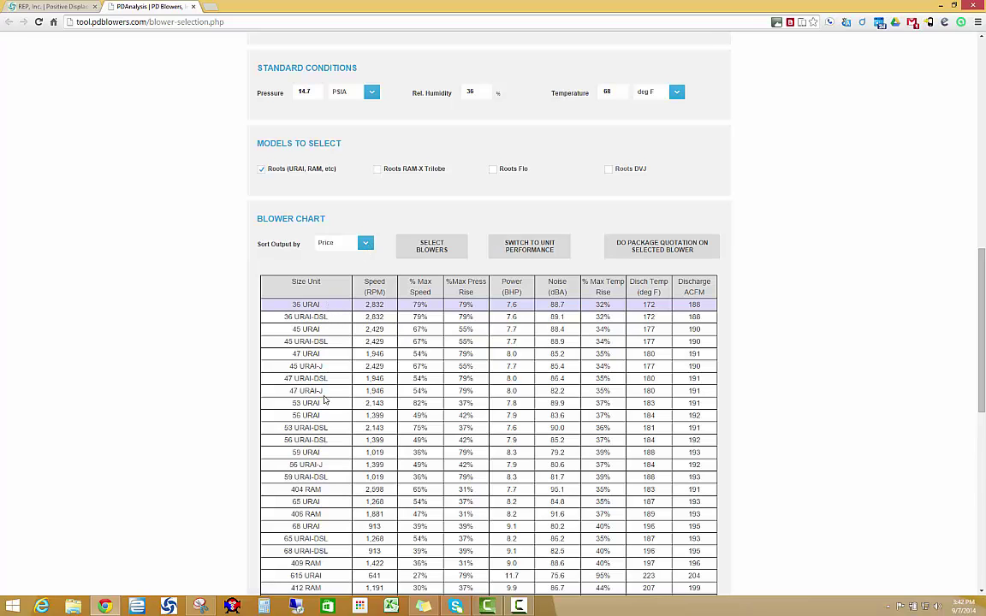
scroll(325, 400, down, 3)
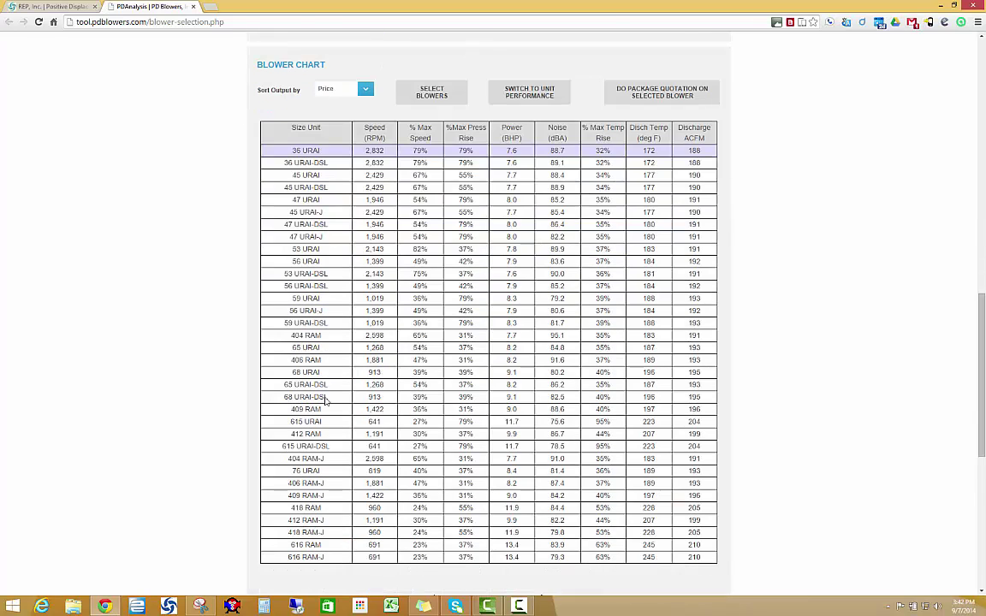
- Sort the blower chart by horsepower and look through the reordered models
scroll(325, 400, up, 5)
click(365, 348)
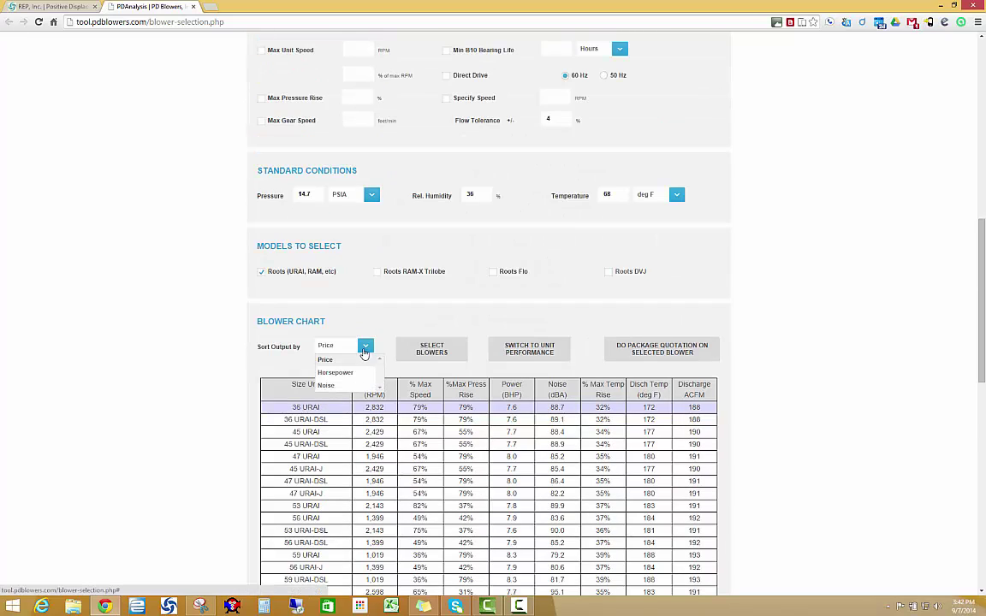
click(339, 373)
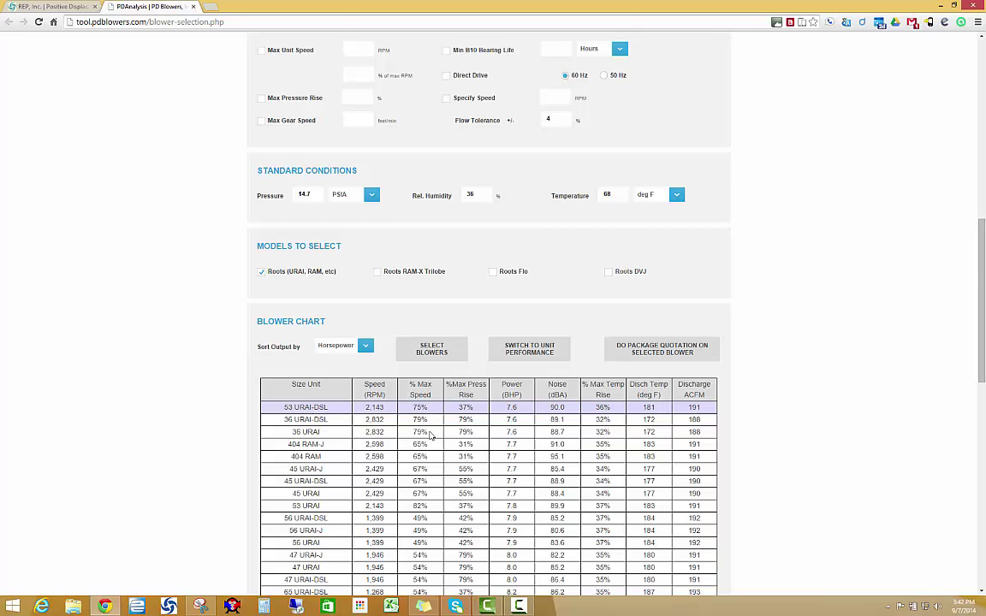
scroll(431, 436, down, 3)
scroll(431, 437, up, 2)
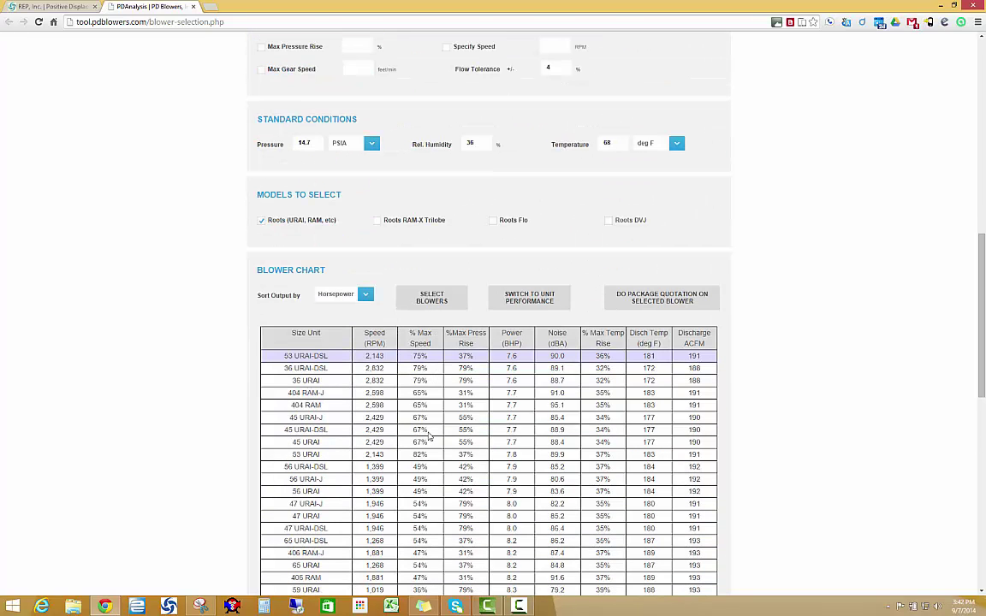
- Sort the blower chart by noise and look through the reordered models
click(338, 293)
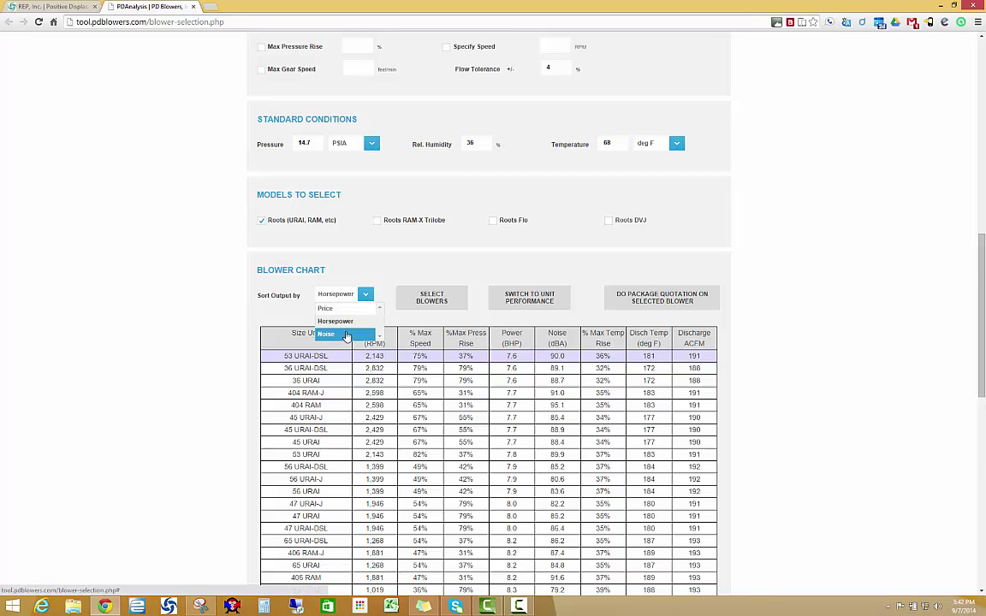
click(346, 335)
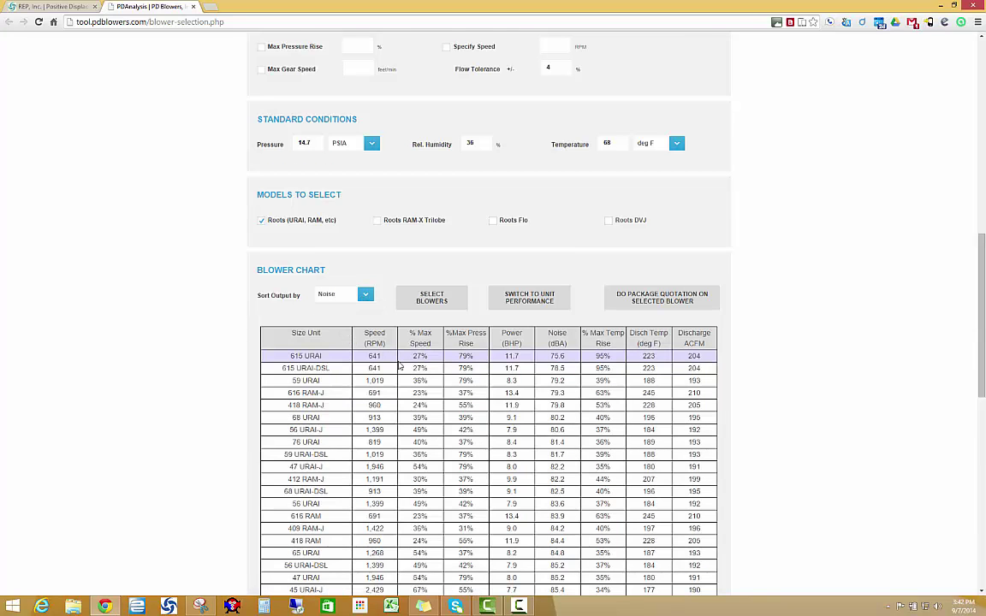
scroll(399, 365, down, 2)
scroll(399, 365, up, 1)
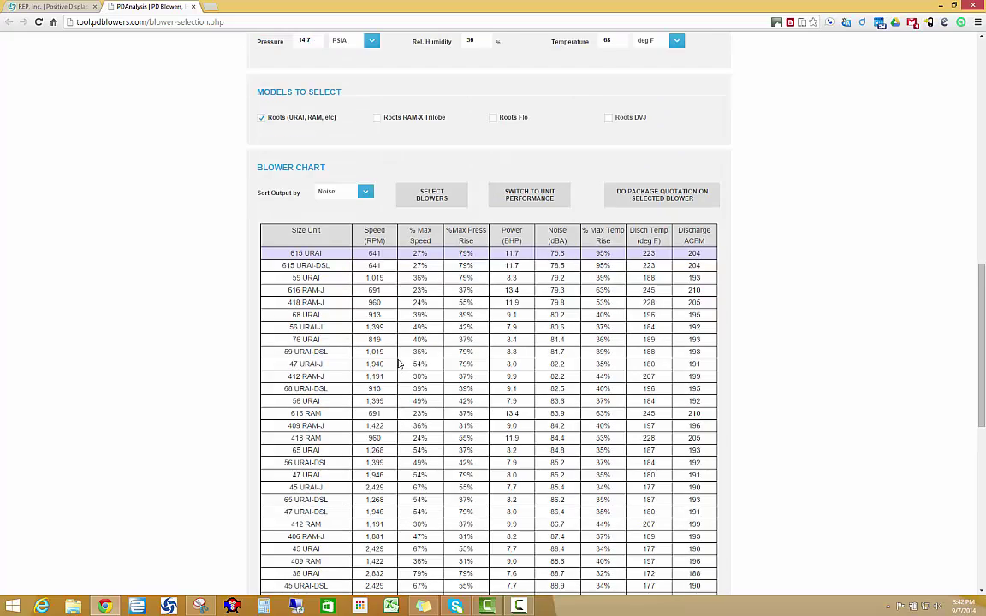
scroll(398, 365, up, 1)
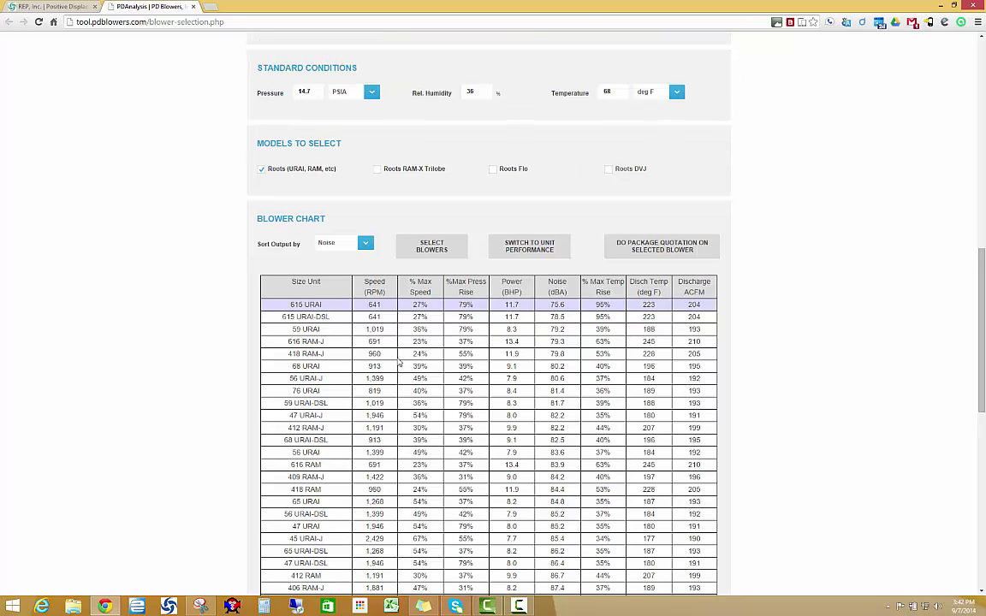
- Sort the blower chart by price again and look through the list of models
click(341, 243)
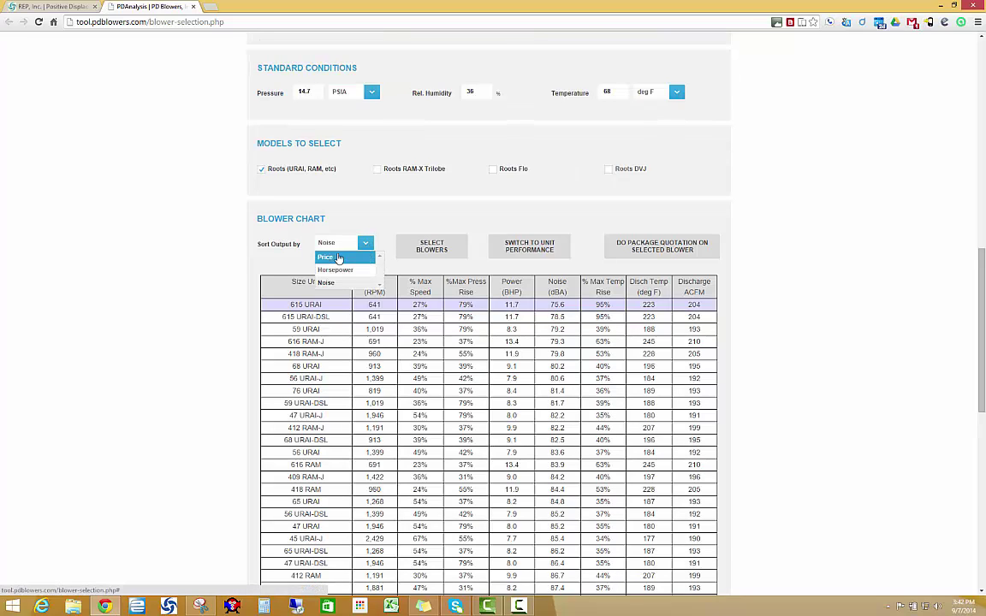
click(338, 257)
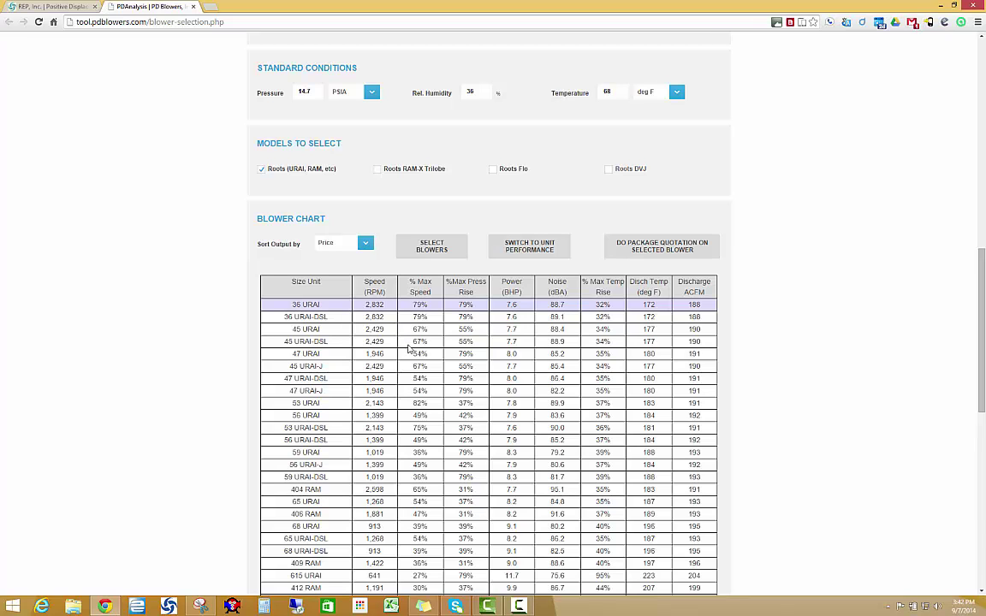
scroll(419, 351, down, 3)
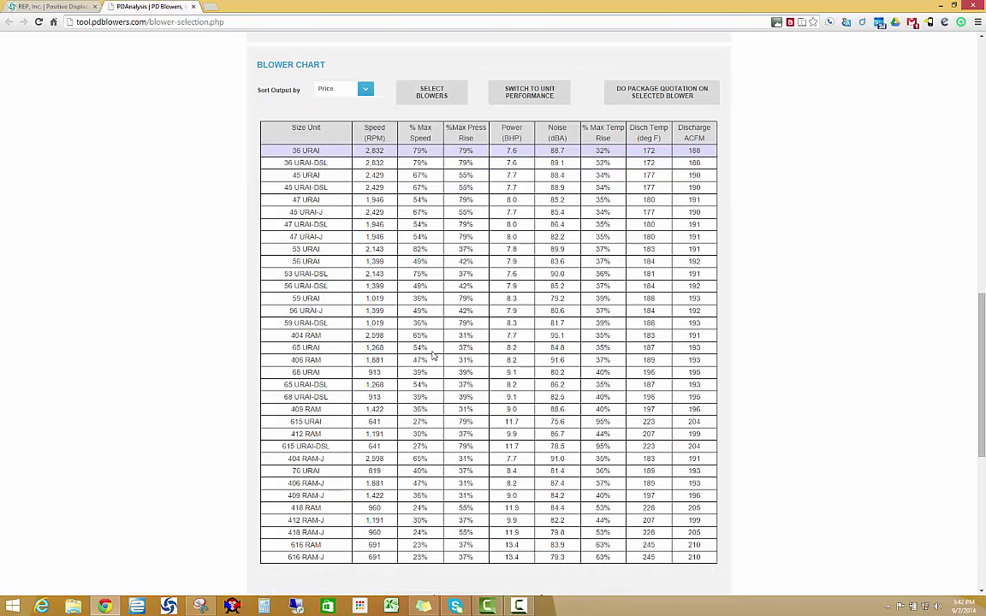
- Select the 36 URAI in the blower chart and check its system diagram against the entered process conditions
click(310, 174)
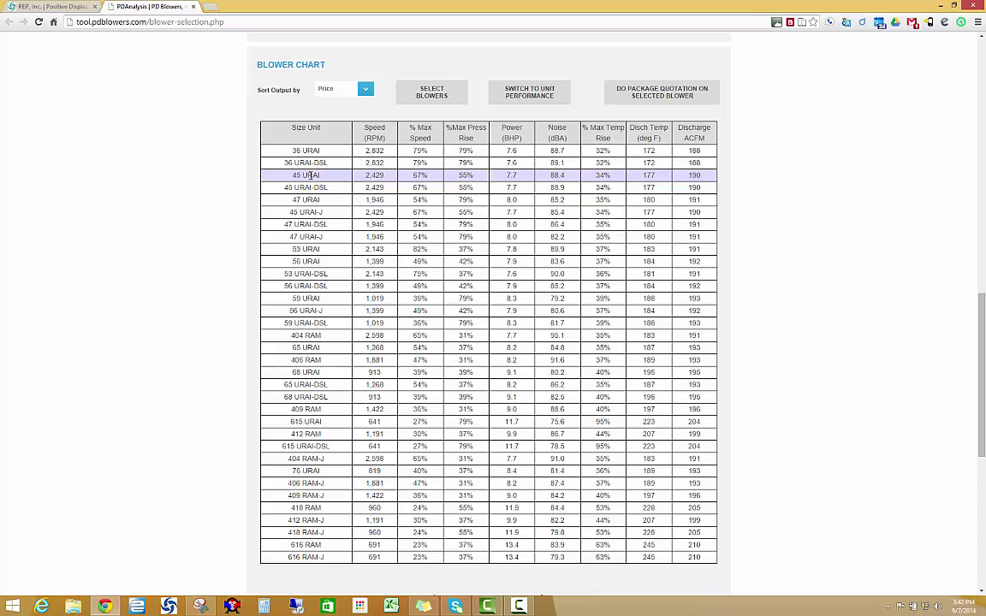
click(311, 186)
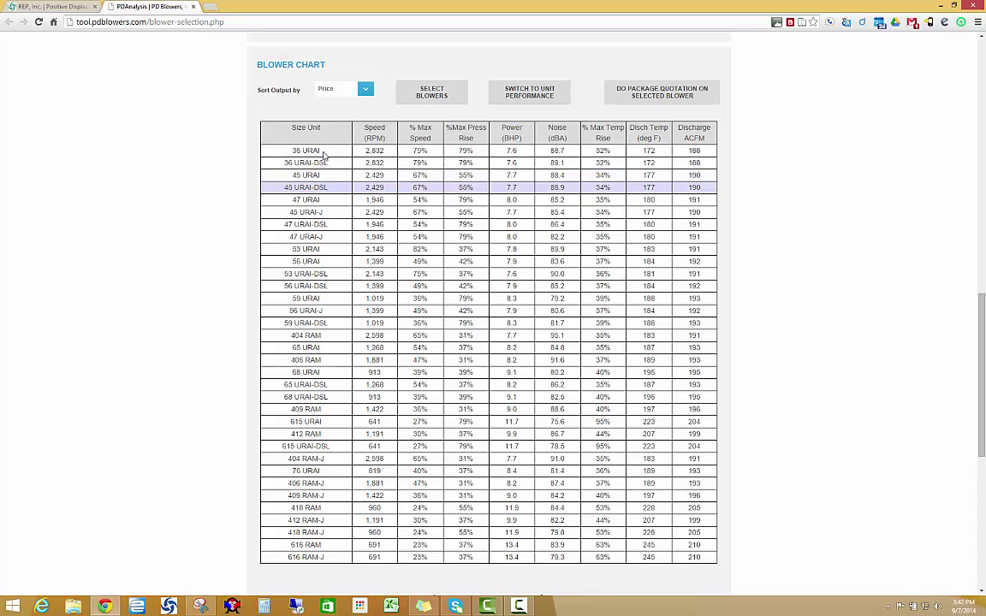
click(292, 149)
scroll(391, 226, down, 3)
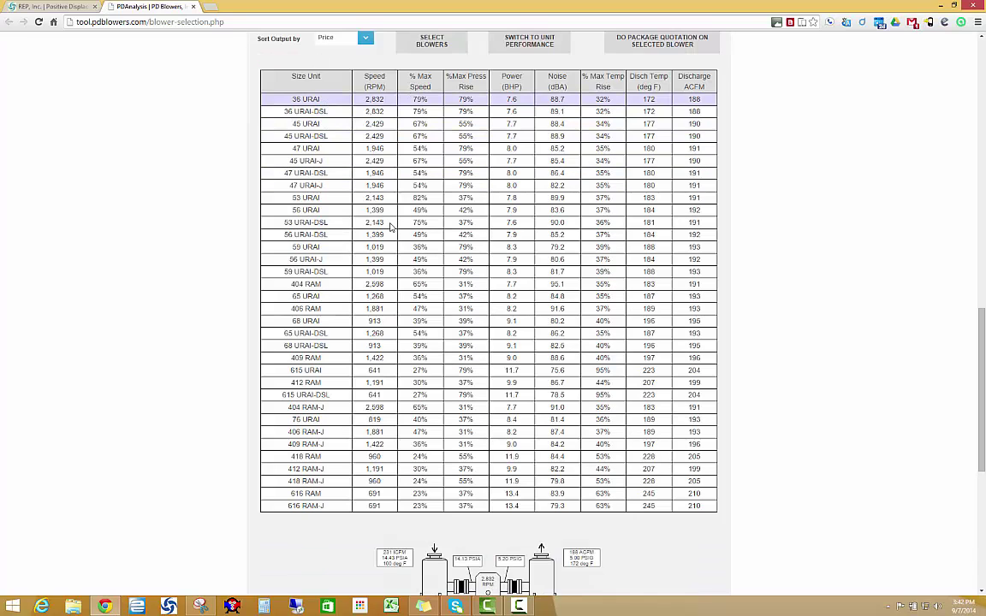
scroll(391, 229, up, 1)
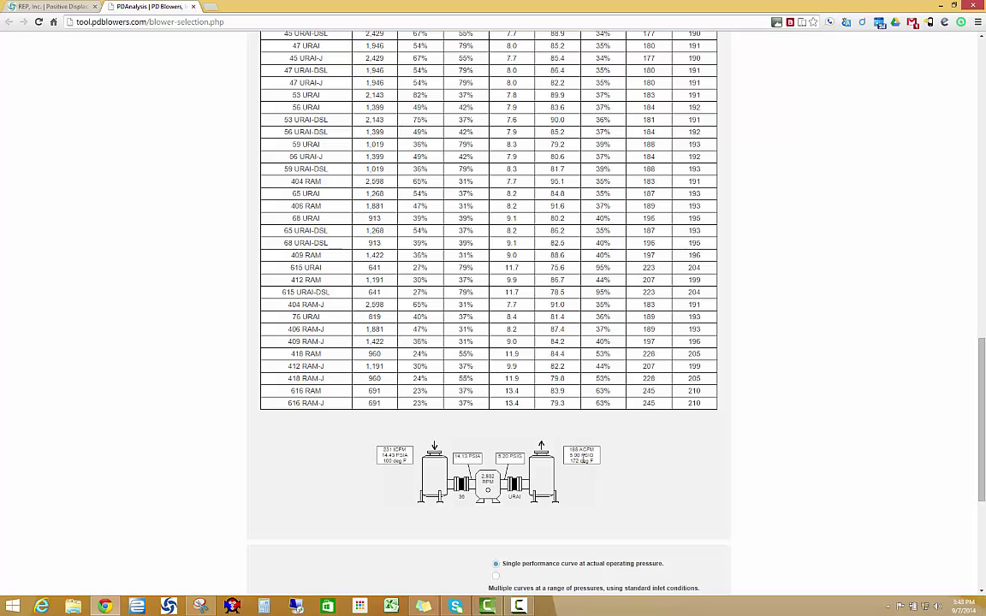
scroll(582, 459, up, 15)
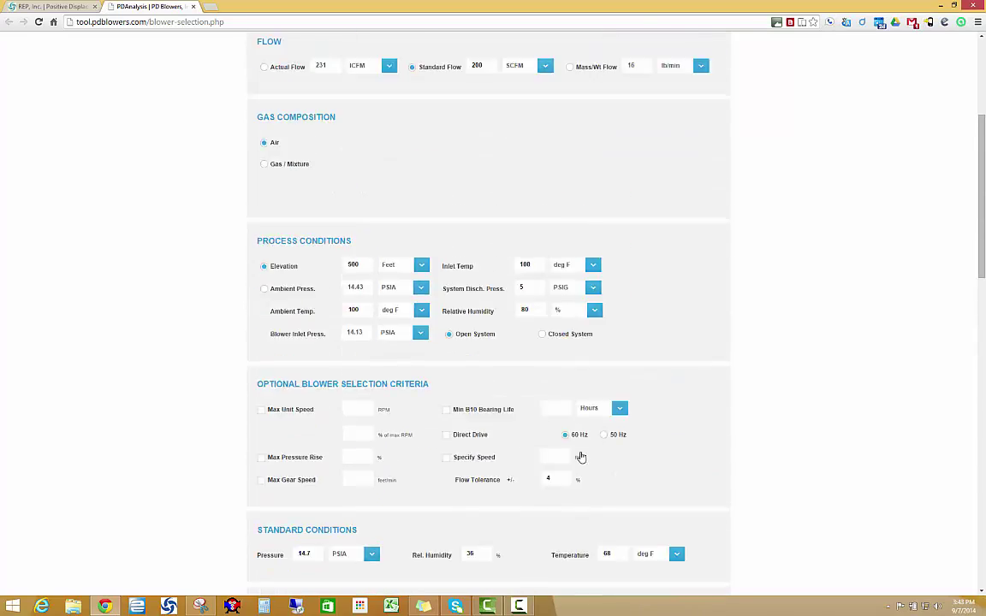
scroll(580, 456, down, 12)
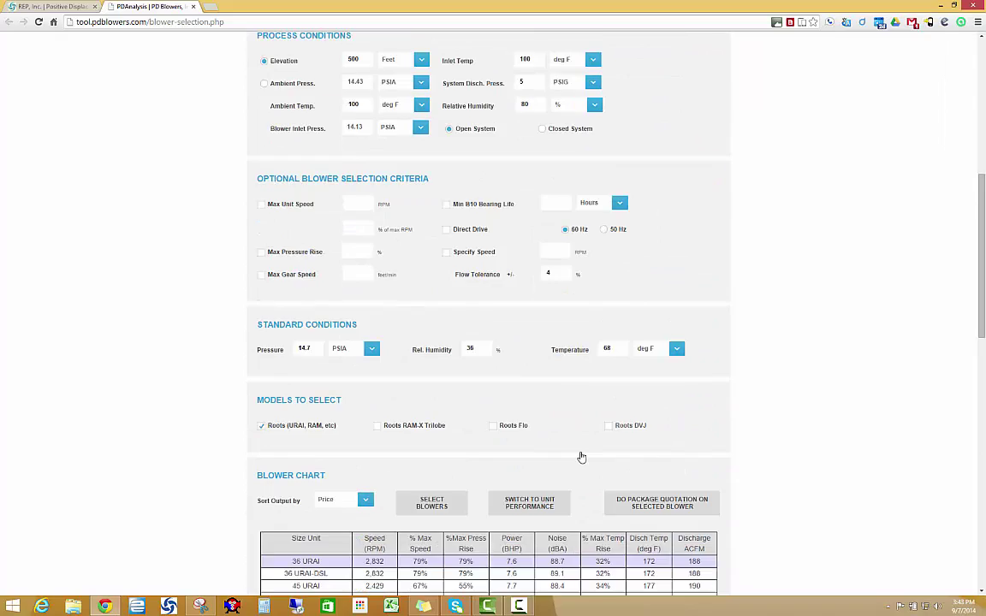
scroll(580, 459, down, 3)
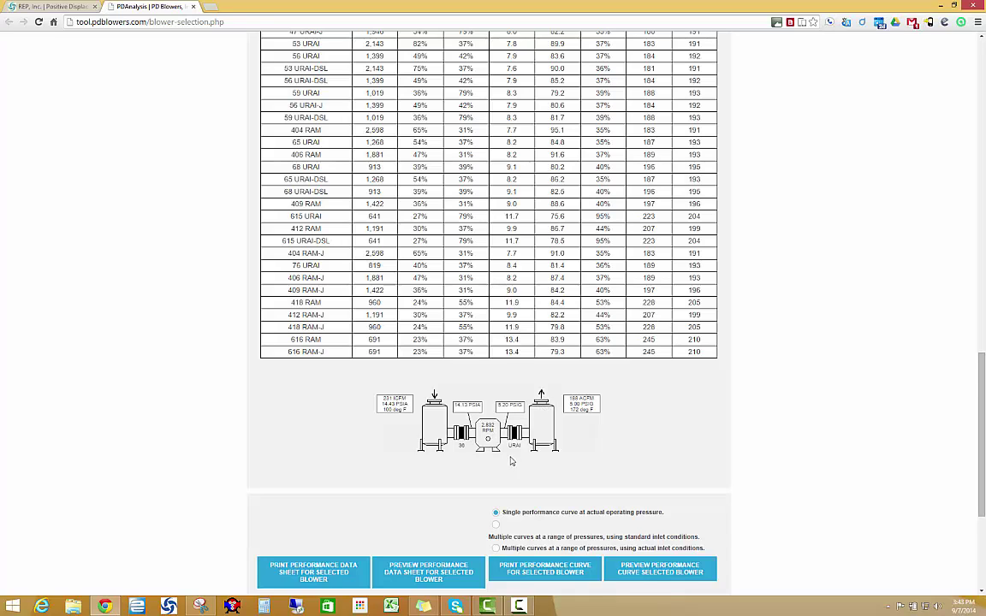
- Preview the performance data sheet for the selected 36 URAI, read it through to the connection sizes, and close it
scroll(456, 442, down, 2)
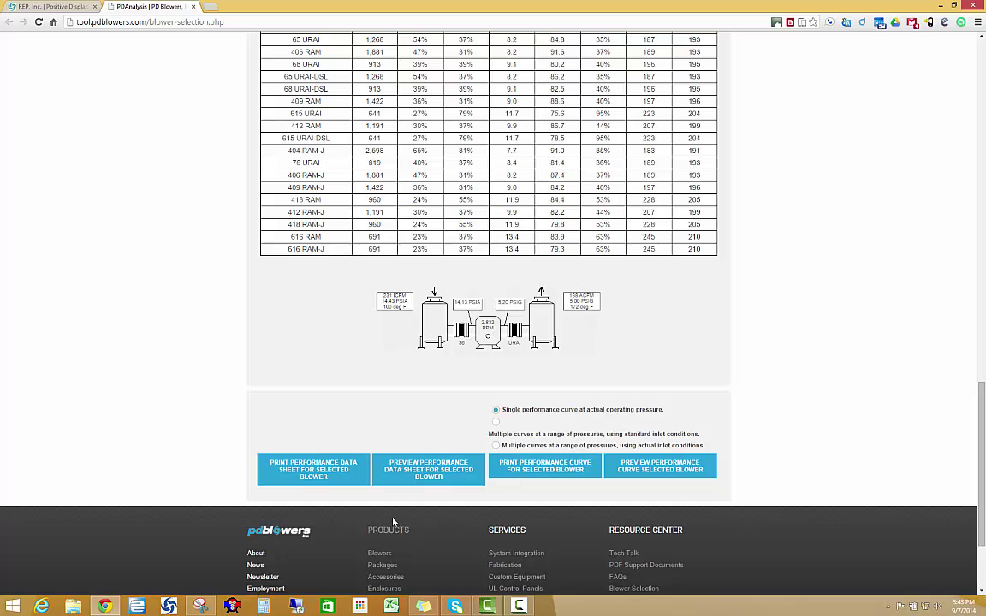
click(419, 469)
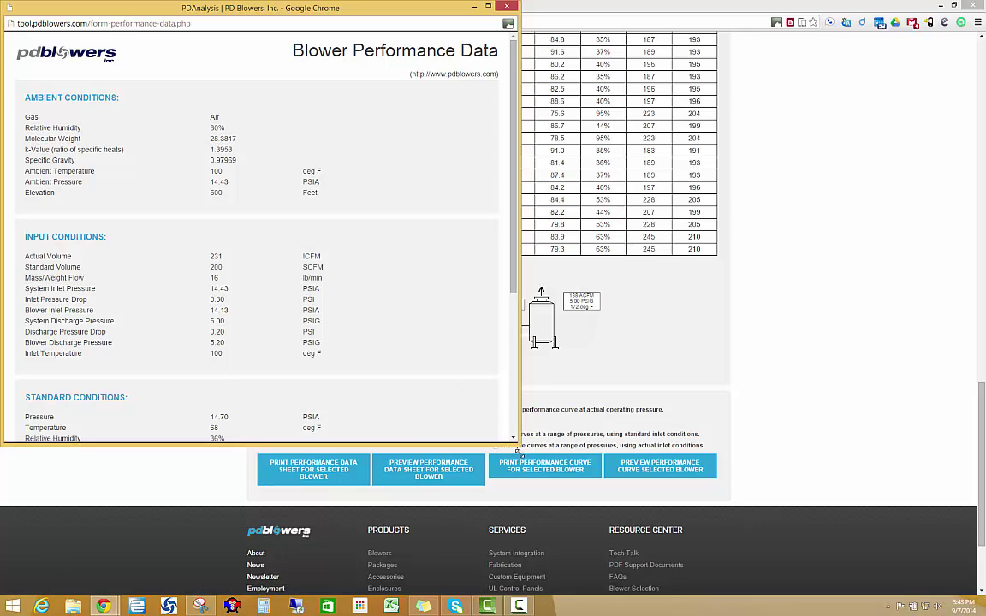
drag(515, 441, 533, 581)
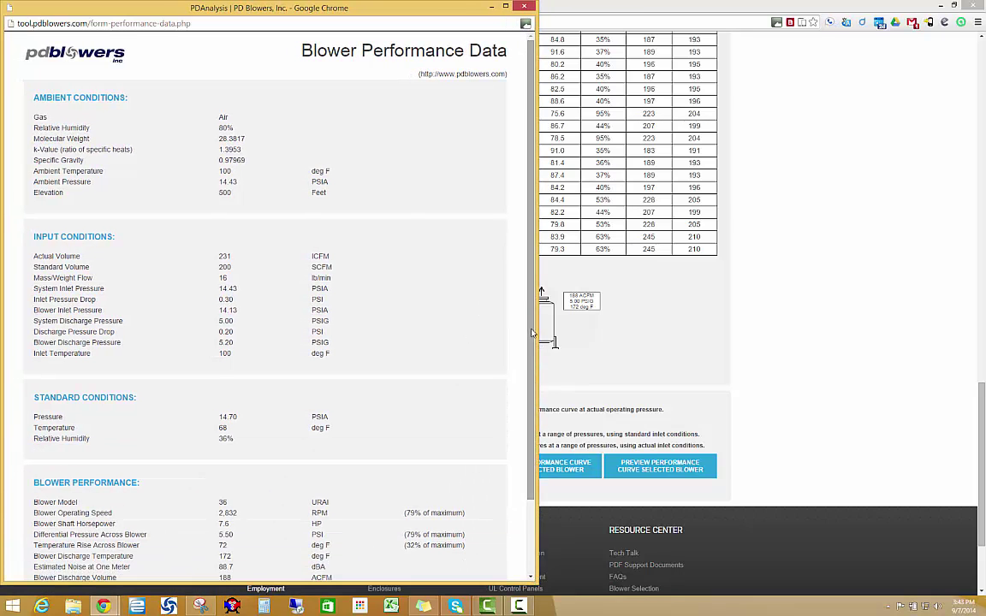
scroll(534, 345, down, 1)
drag(534, 345, 538, 409)
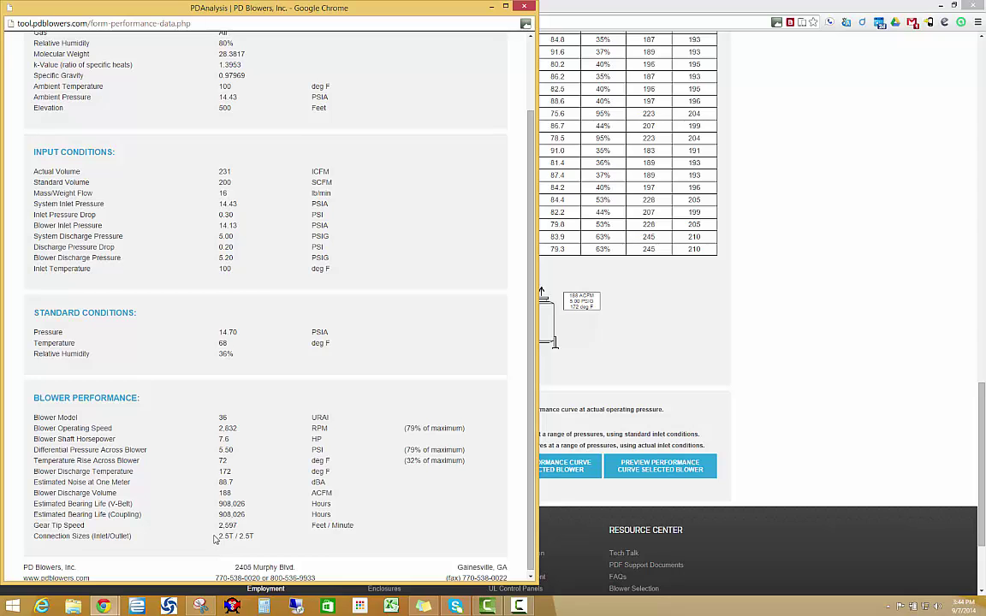
scroll(210, 523, up, 2)
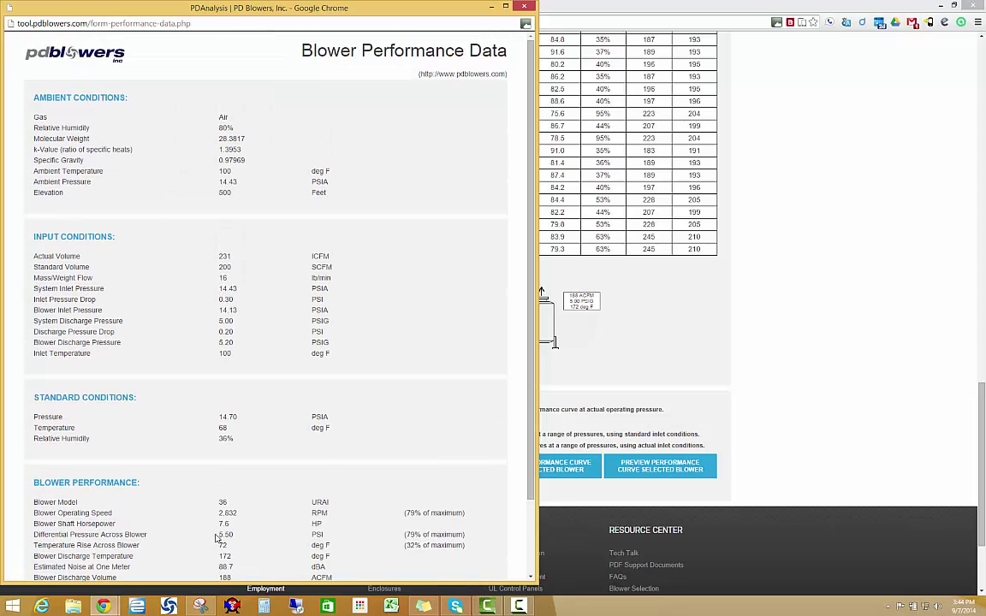
click(524, 6)
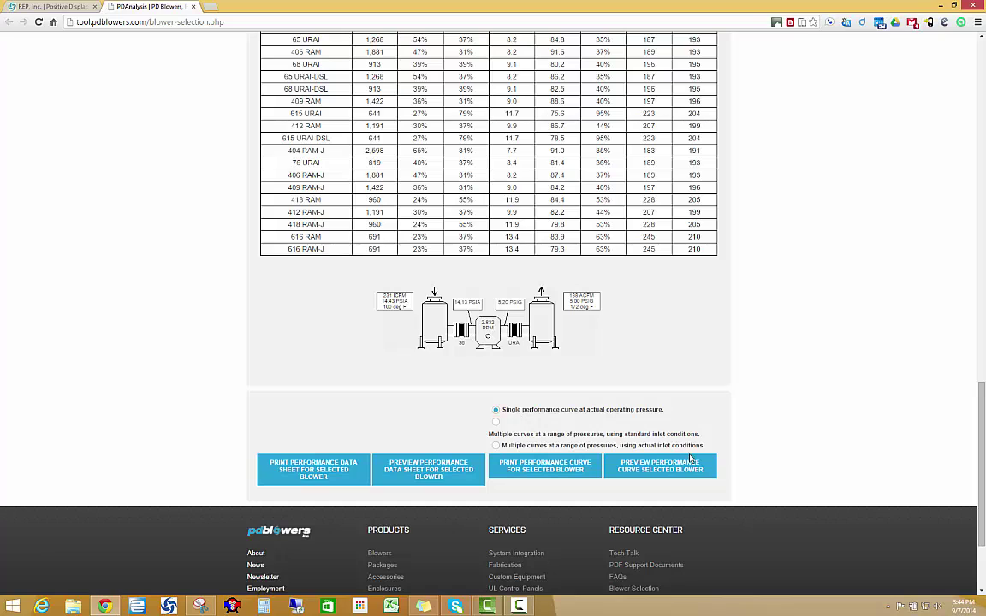
- Preview the 36 URAI's single performance curve at actual operating pressure, examine the flow, temperature rise and power plots, and close it
click(660, 469)
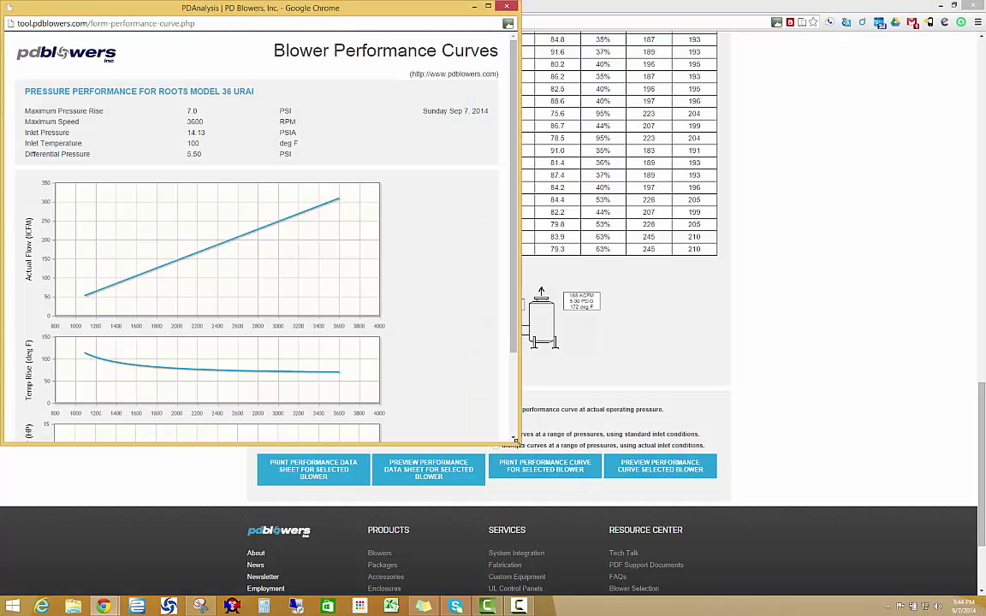
drag(518, 443, 539, 569)
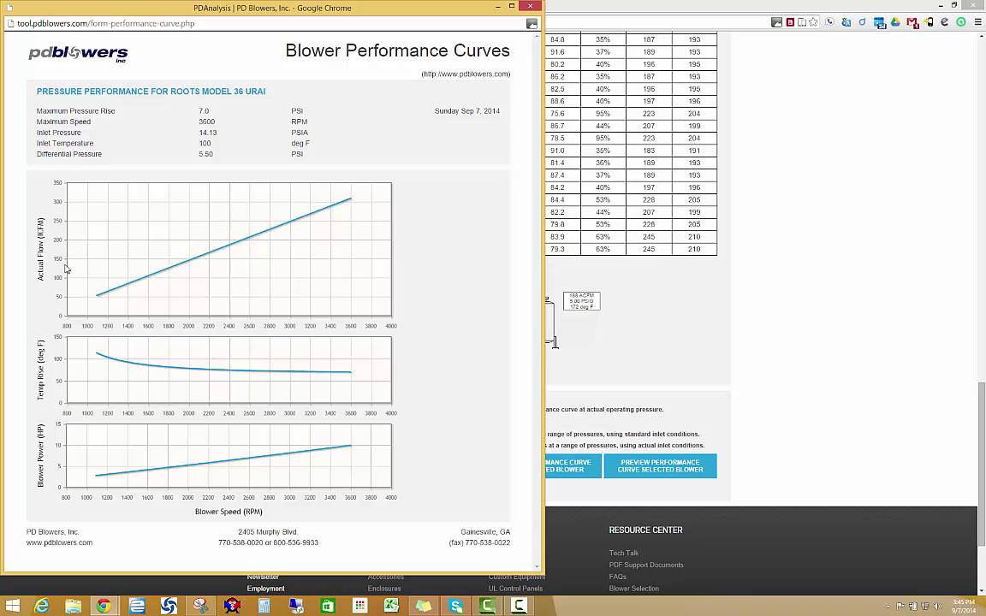
click(531, 8)
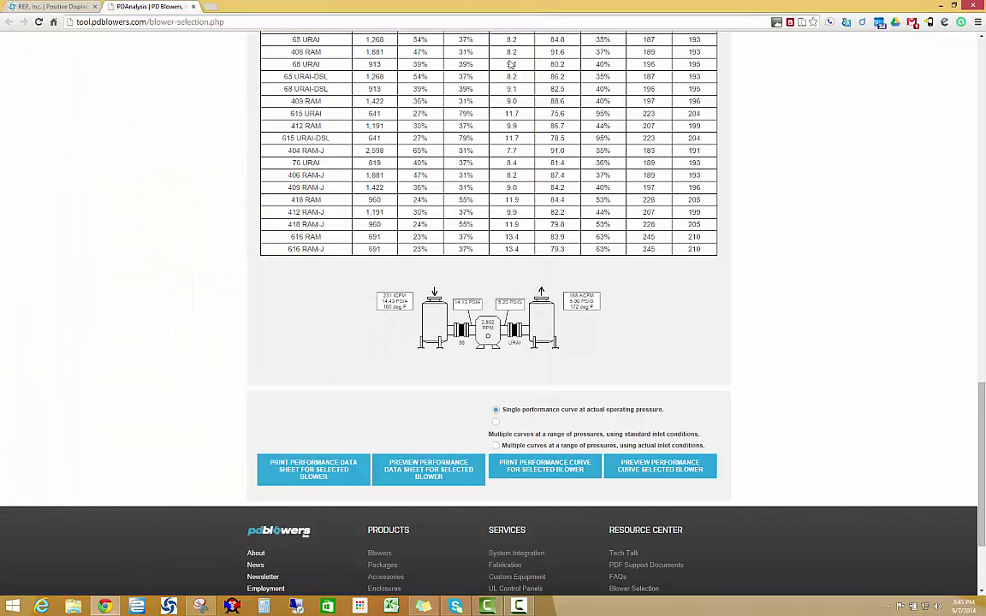
- Choose multiple curves at a range of pressures using standard inlet conditions, preview them for the 36 URAI, and close the preview
click(495, 423)
click(626, 473)
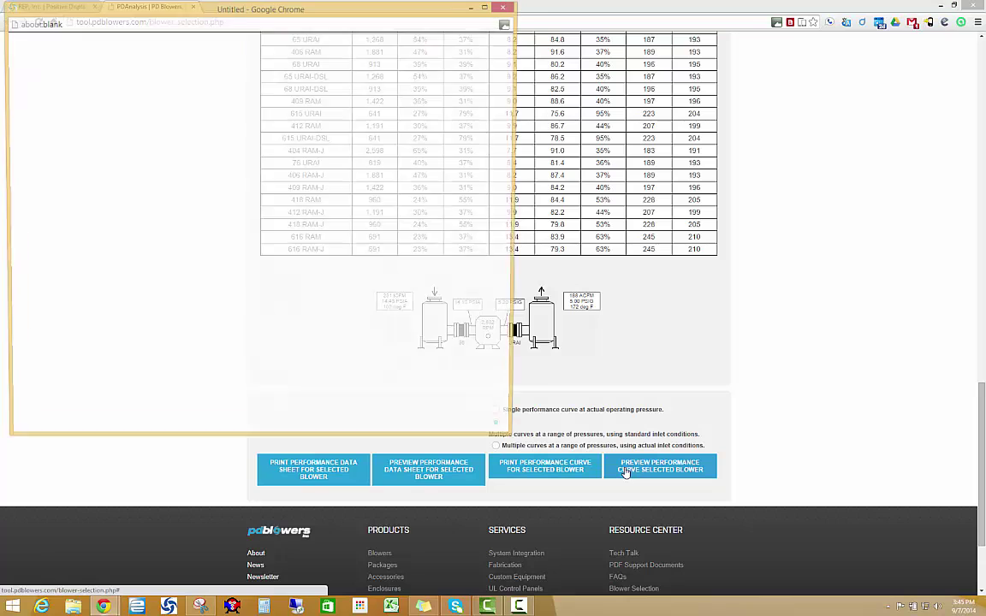
drag(518, 442, 567, 565)
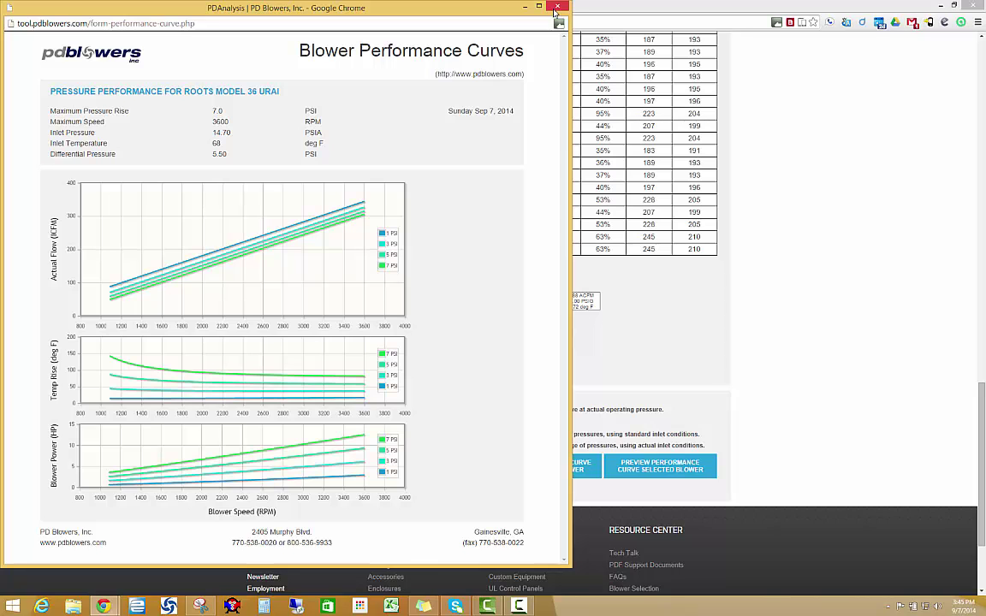
click(556, 7)
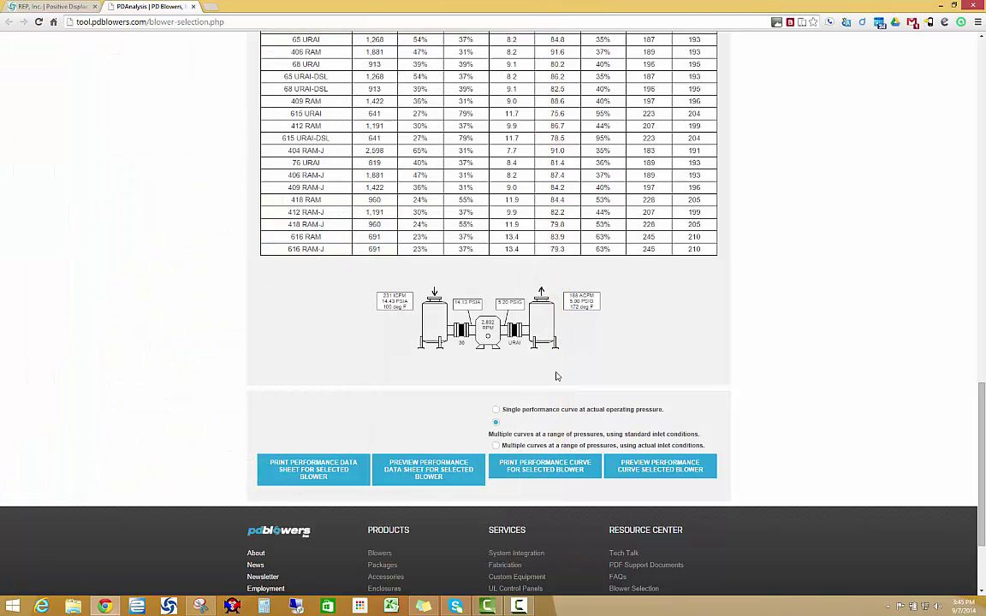
- Open the PD Blowers Contact Us page and look over its contact details, inquiry form and attachment options
scroll(556, 376, up, 15)
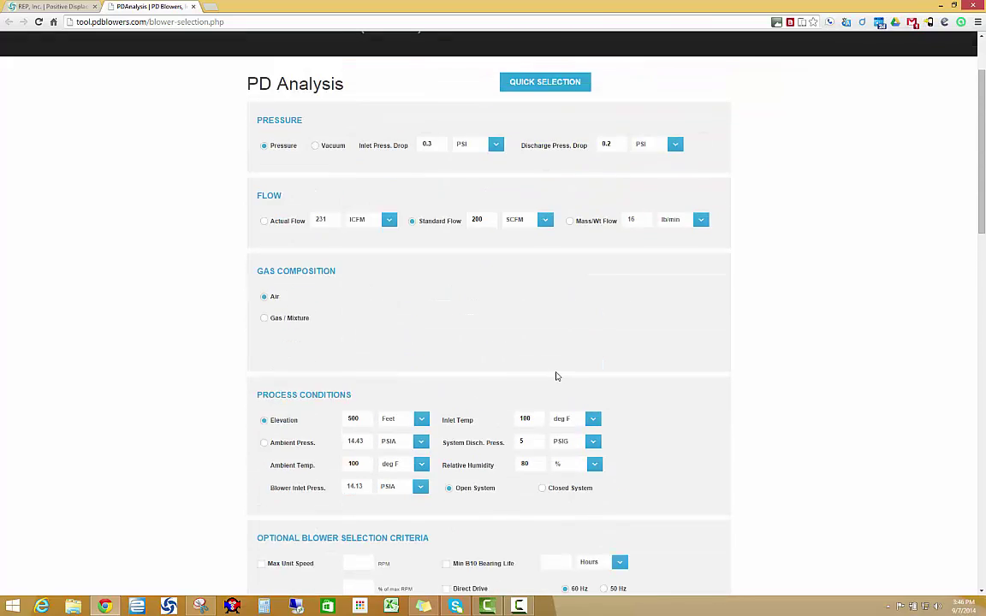
scroll(555, 377, up, 2)
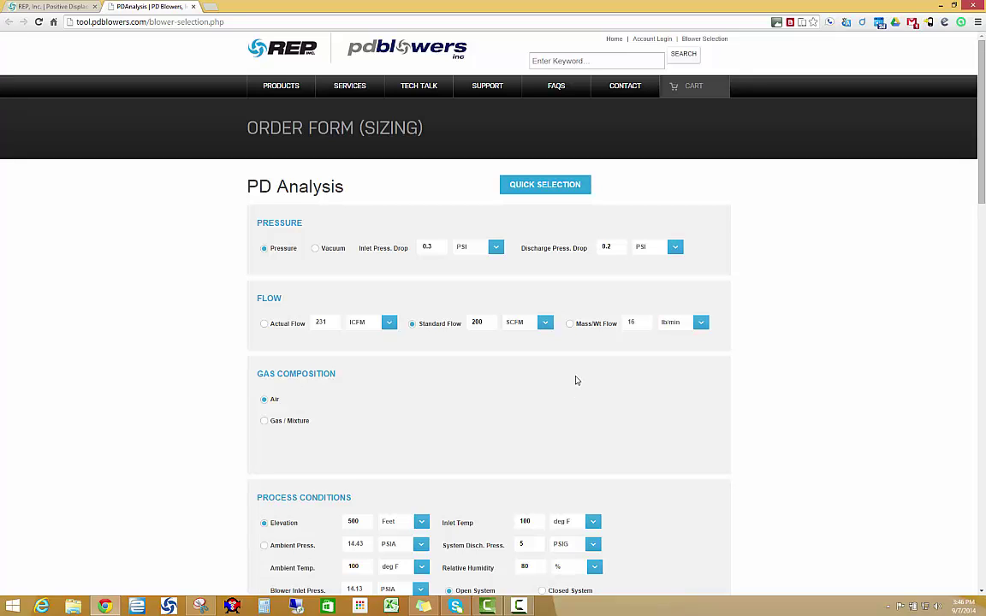
click(639, 92)
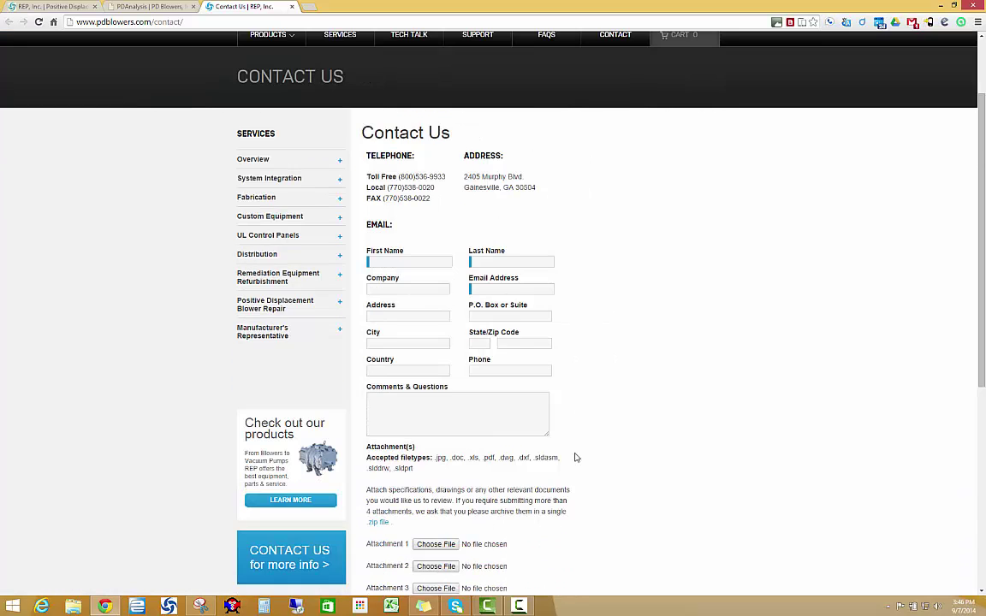
scroll(519, 410, down, 2)
scroll(631, 435, up, 1)
scroll(631, 435, up, 1)
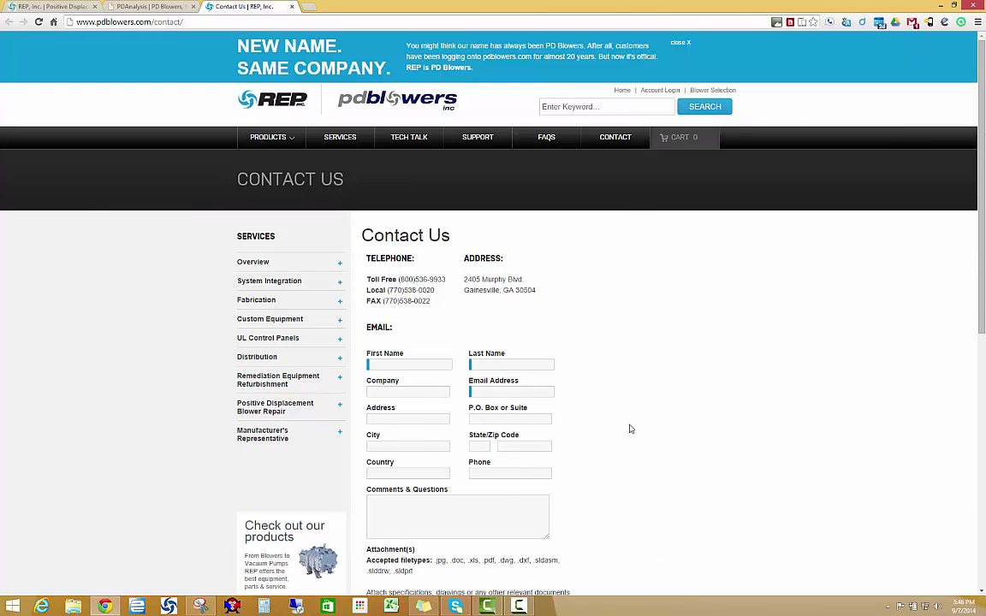